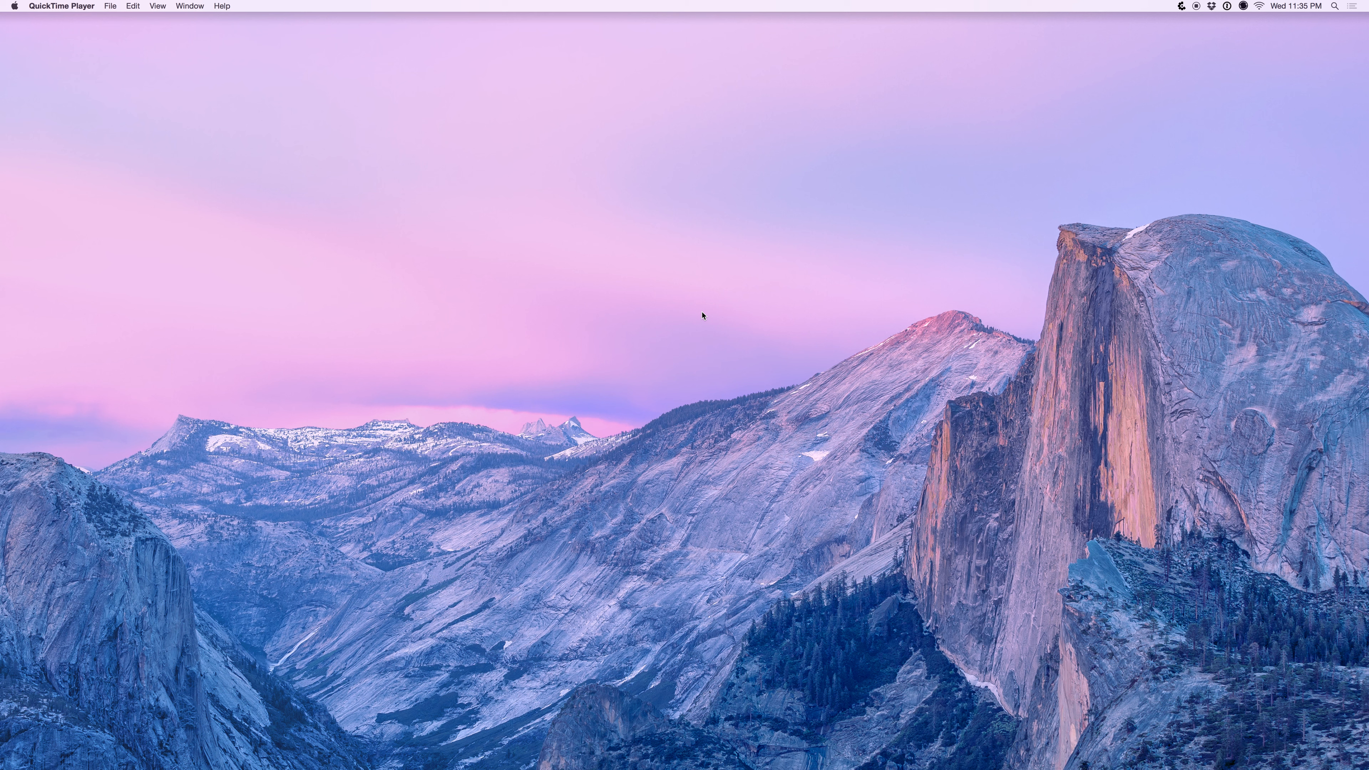
- Open the Provision app and enlarge its window to show more of the profile list
{"action": "mouse_move", "coordinate": [840, 768]}
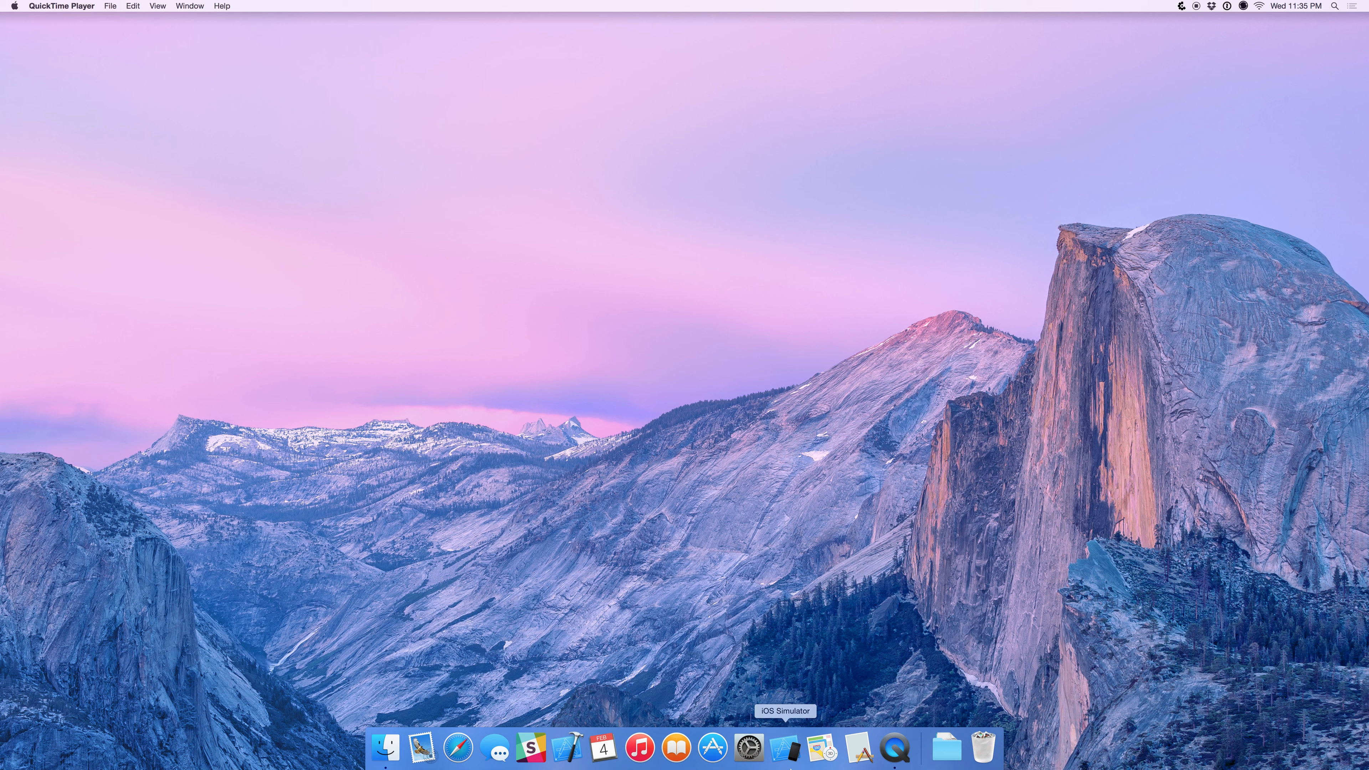
{"action": "left_click", "coordinate": [856, 750]}
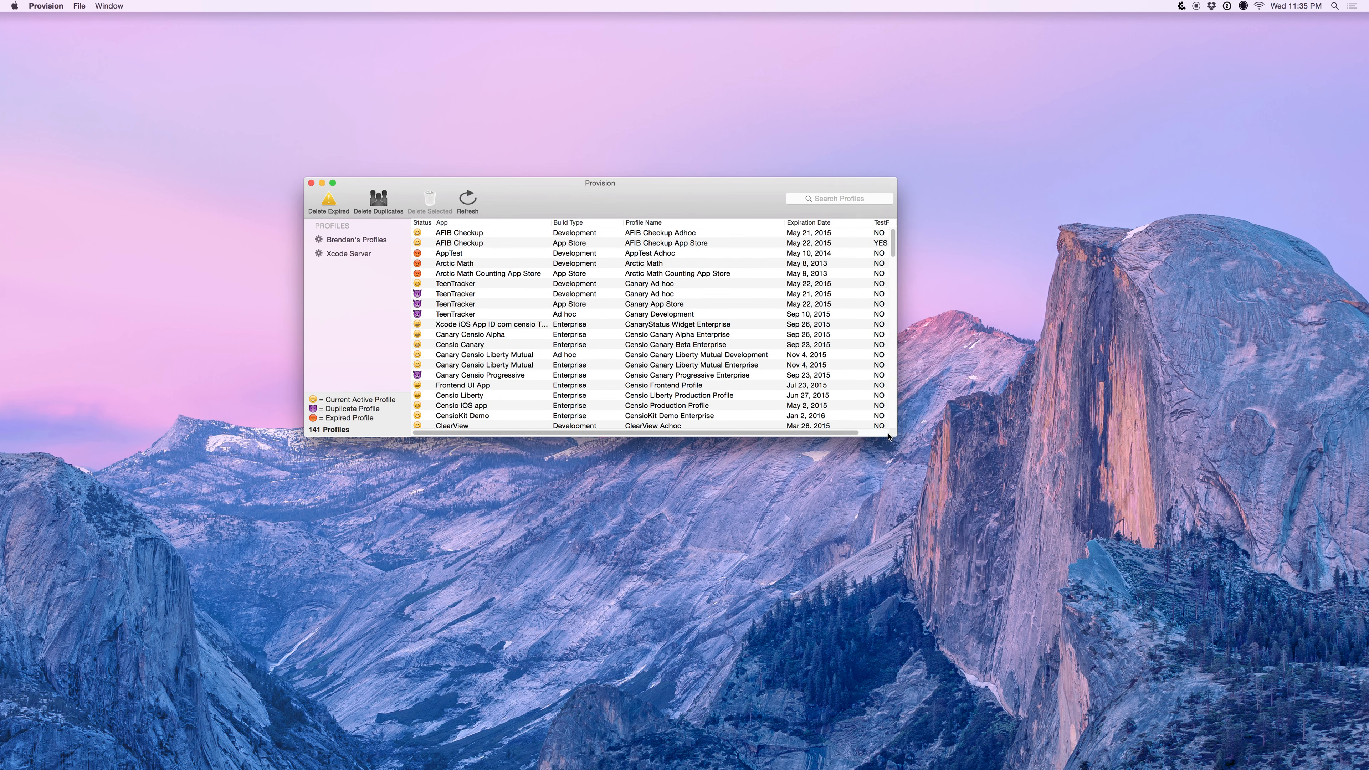
{"action": "left_click_drag", "start_coordinate": [896, 435], "coordinate": [973, 565]}
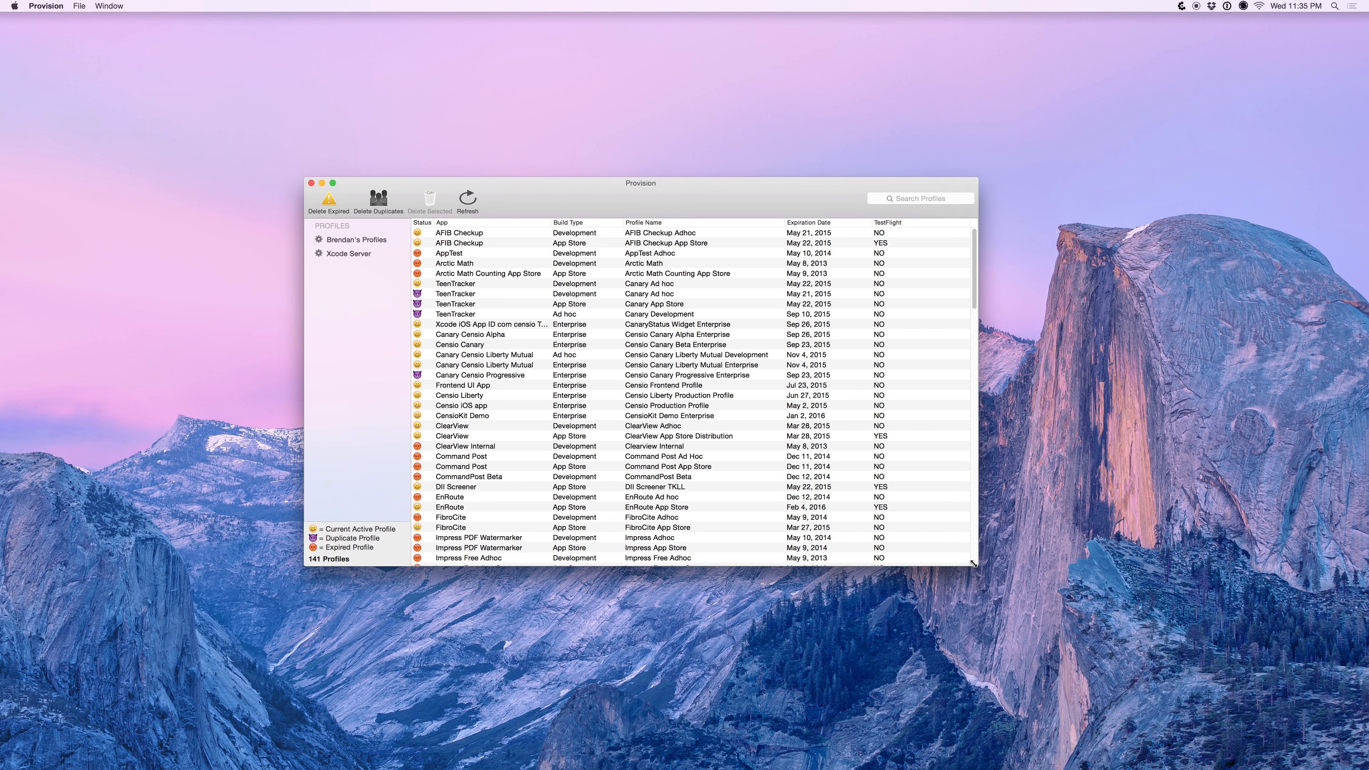
- Compare the two TeenTracker Development profiles named Canary Ad hoc by status and expiration date
{"action": "mouse_move", "coordinate": [917, 753]}
{"action": "left_click", "coordinate": [455, 294]}
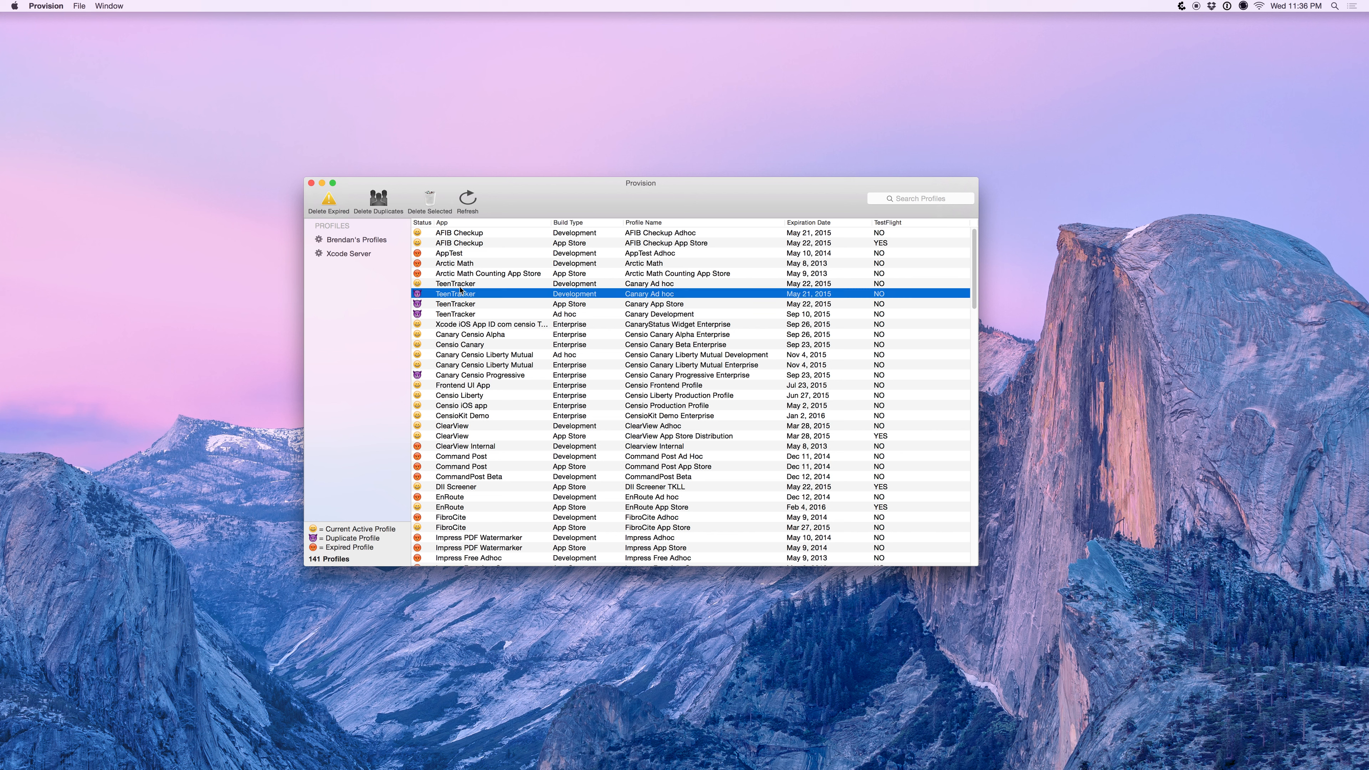
{"action": "left_click", "coordinate": [473, 286]}
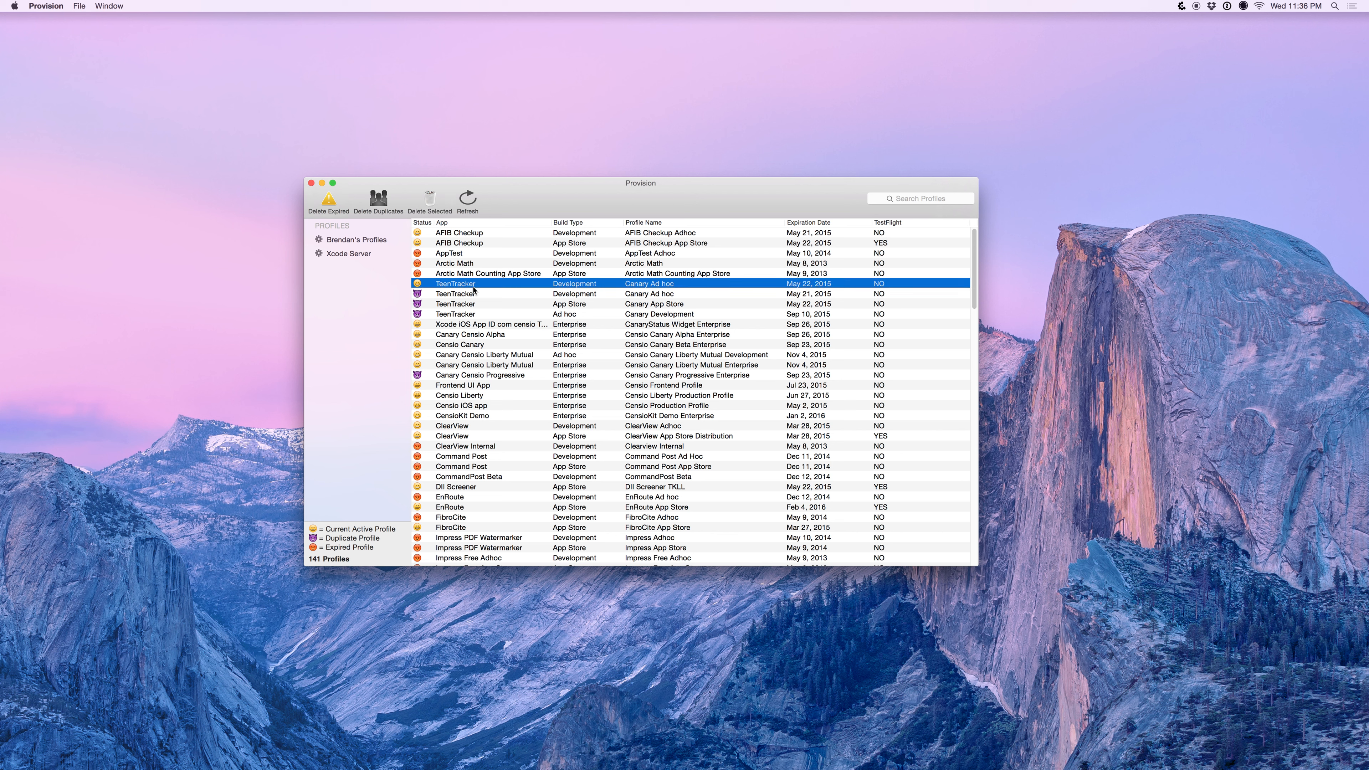
{"action": "left_click", "coordinate": [585, 295]}
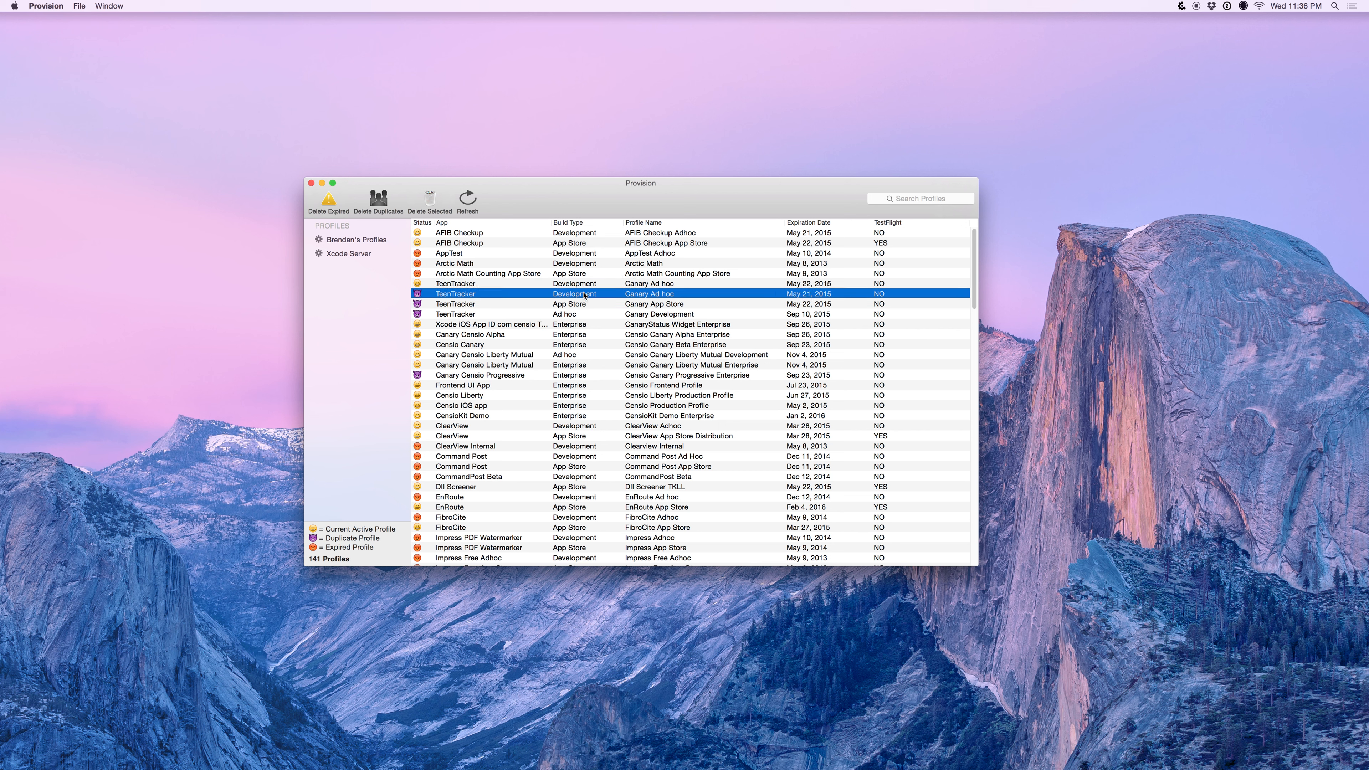
{"action": "left_click", "coordinate": [605, 286]}
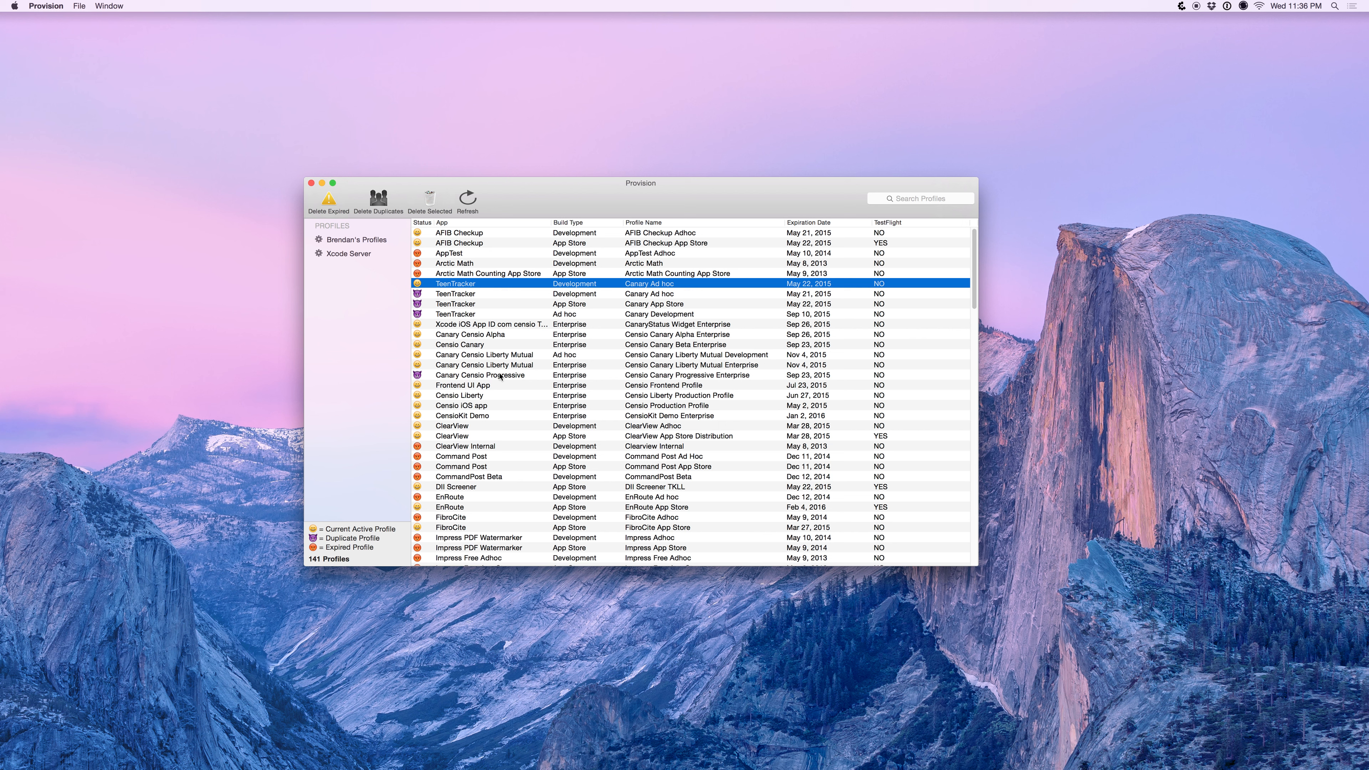
- Examine the expired profiles in the list, such as the Command Post, Impress, TapNotes and AppTest entries
{"action": "left_click_drag", "start_coordinate": [453, 450], "coordinate": [454, 475]}
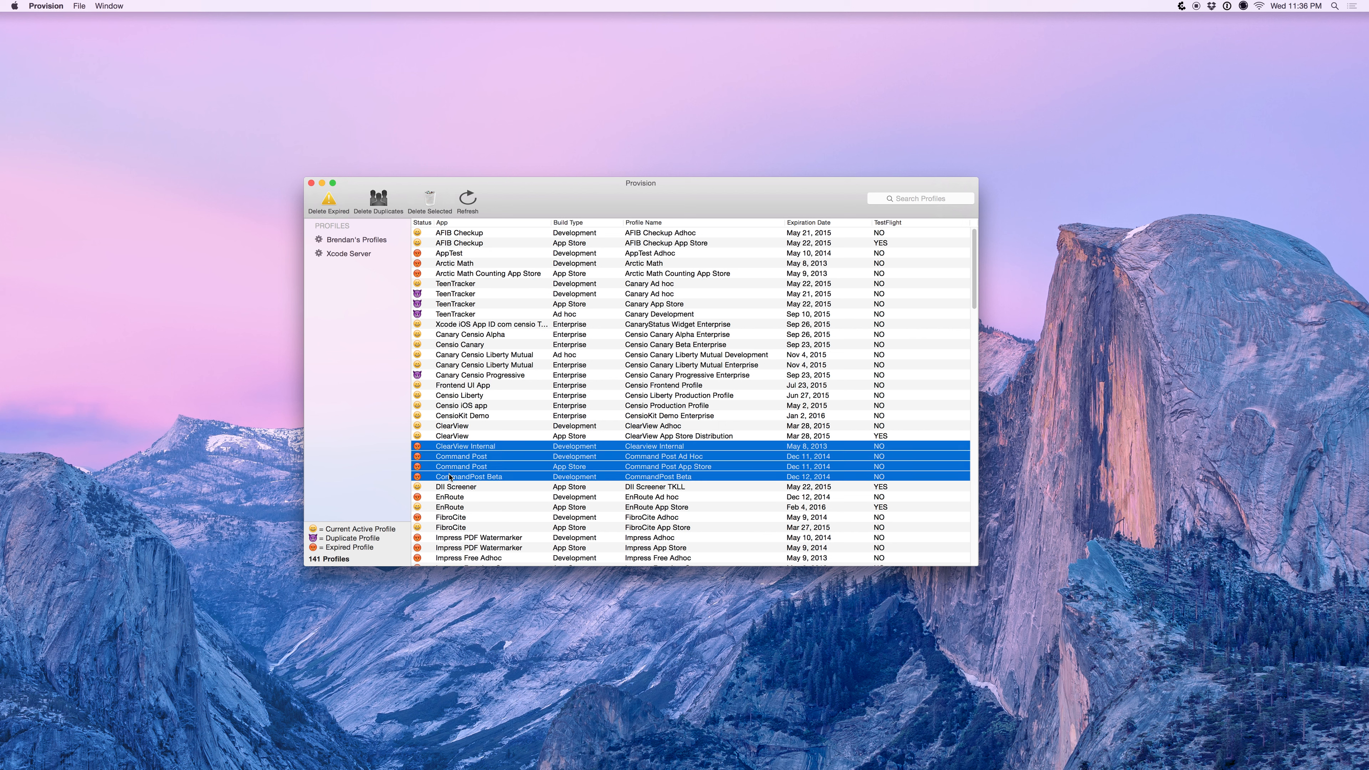
{"action": "scroll", "coordinate": [454, 474], "scroll_direction": "down", "scroll_amount": 5}
{"action": "scroll", "coordinate": [456, 475], "scroll_direction": "down", "scroll_amount": 6}
{"action": "scroll", "coordinate": [457, 476], "scroll_direction": "up", "scroll_amount": 7}
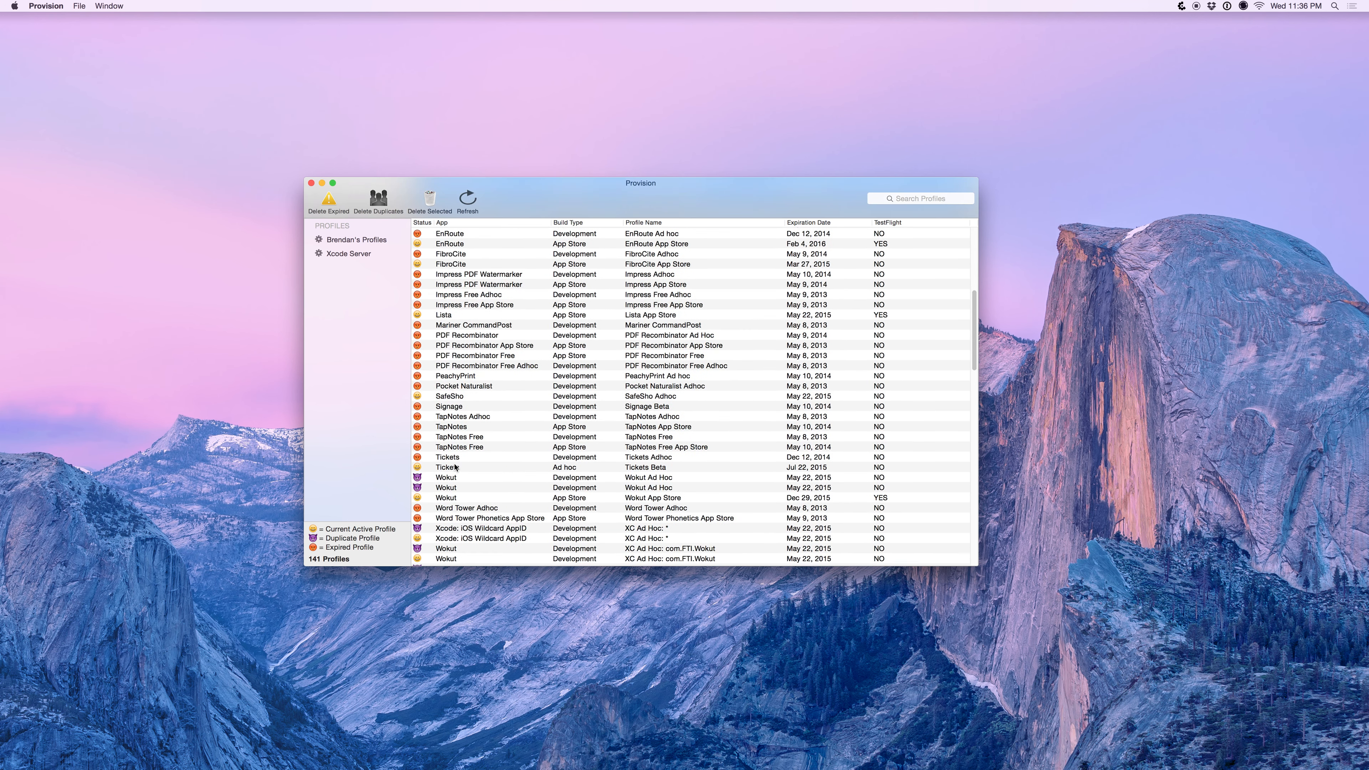
{"action": "left_click_drag", "start_coordinate": [458, 477], "coordinate": [505, 318]}
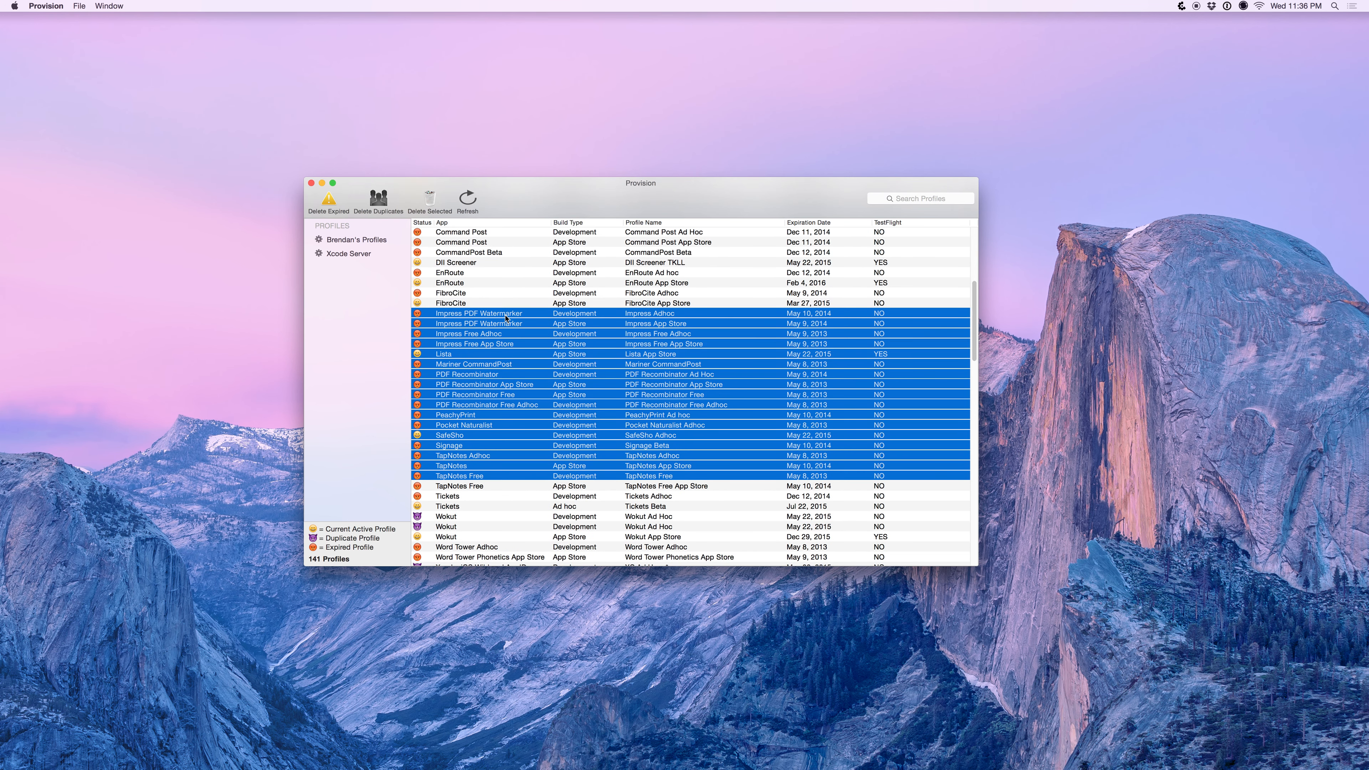
{"action": "scroll", "coordinate": [520, 377], "scroll_direction": "up", "scroll_amount": 5}
{"action": "left_click", "coordinate": [464, 253]}
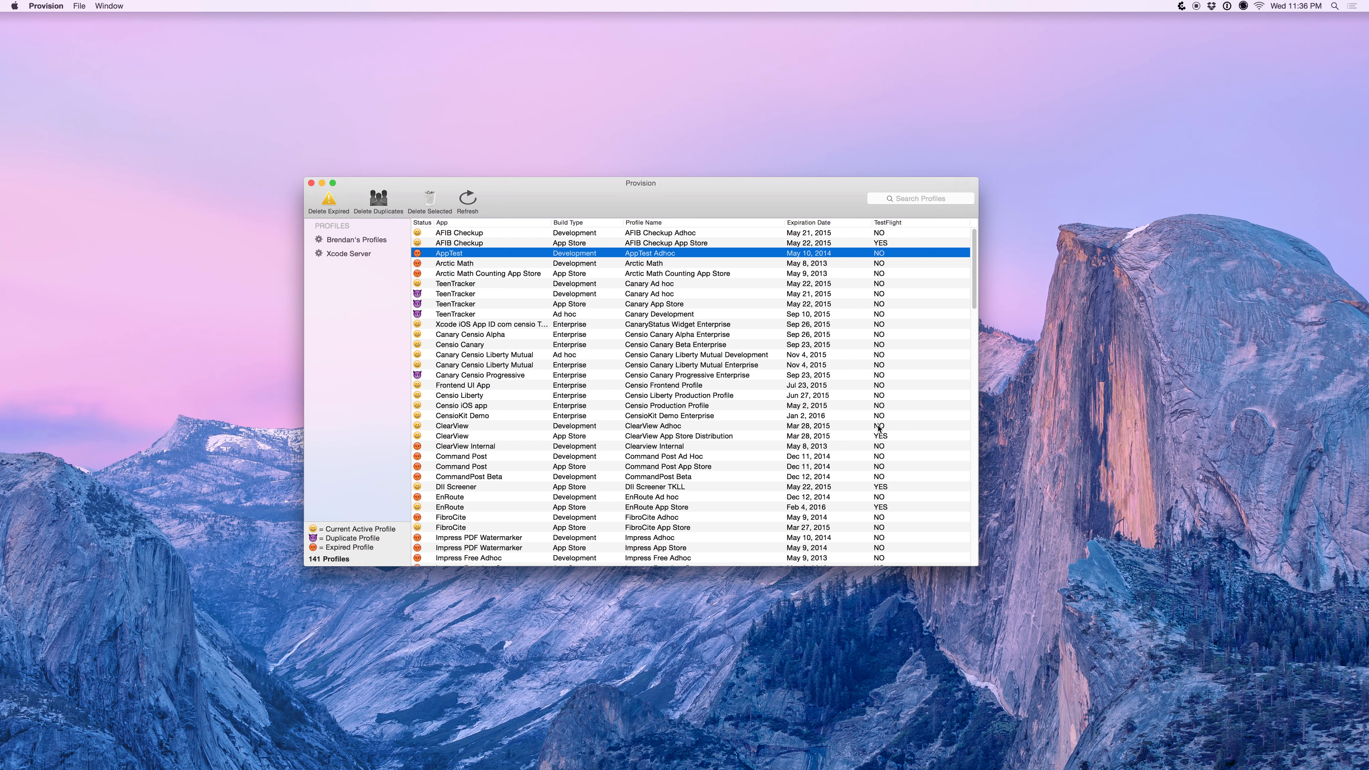
- Check the TestFlight values of the profiles, including the ClearView App Store Distribution profile
{"action": "scroll", "coordinate": [899, 367], "scroll_direction": "down", "scroll_amount": 2}
{"action": "left_click", "coordinate": [908, 411]}
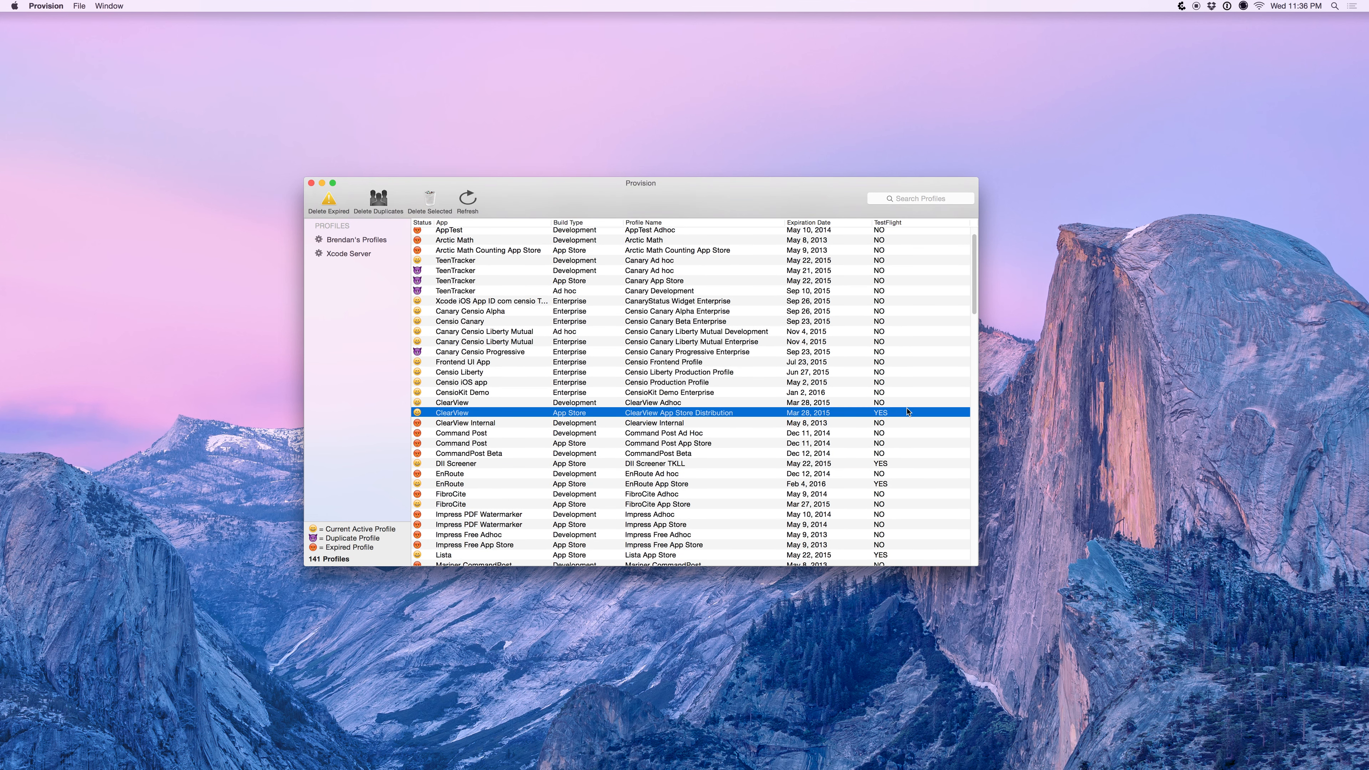
{"action": "scroll", "coordinate": [945, 499], "scroll_direction": "down", "scroll_amount": 10}
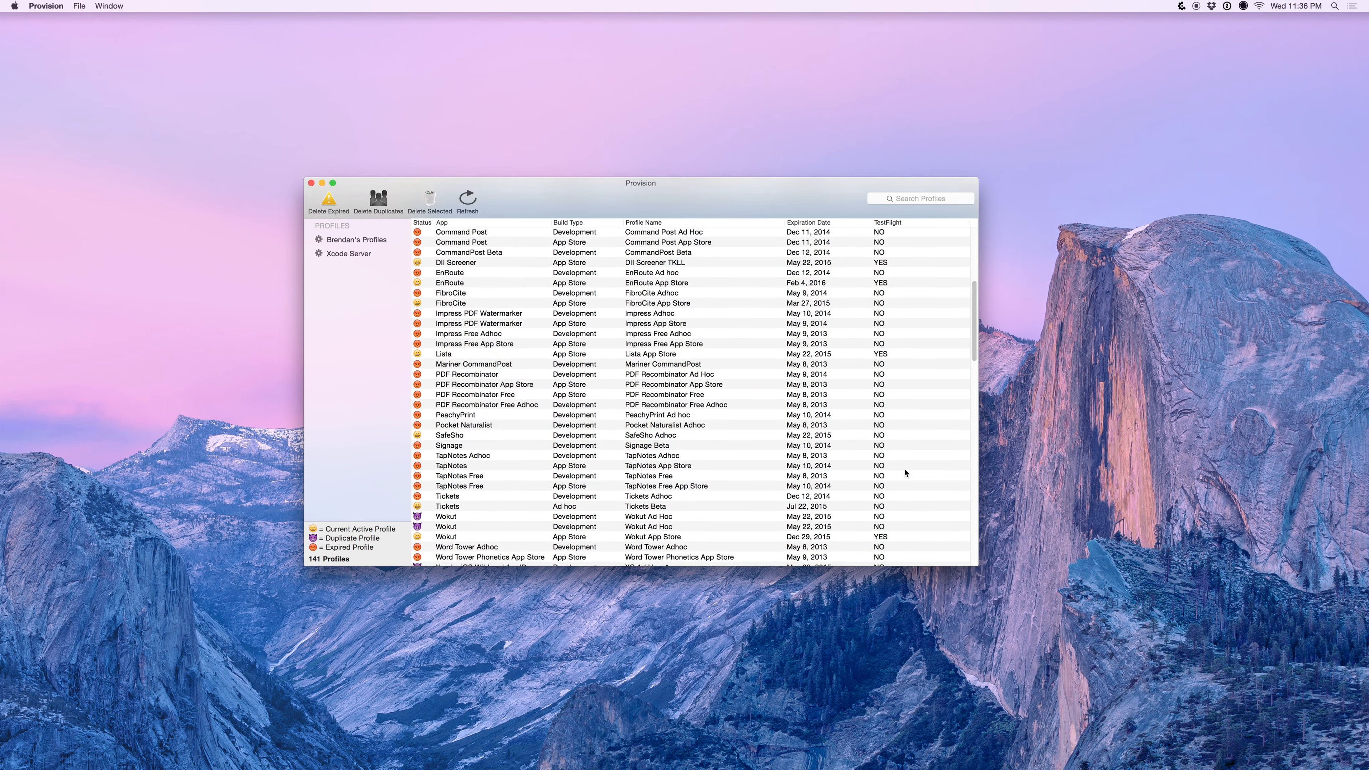
{"action": "scroll", "coordinate": [828, 461], "scroll_direction": "up", "scroll_amount": 10}
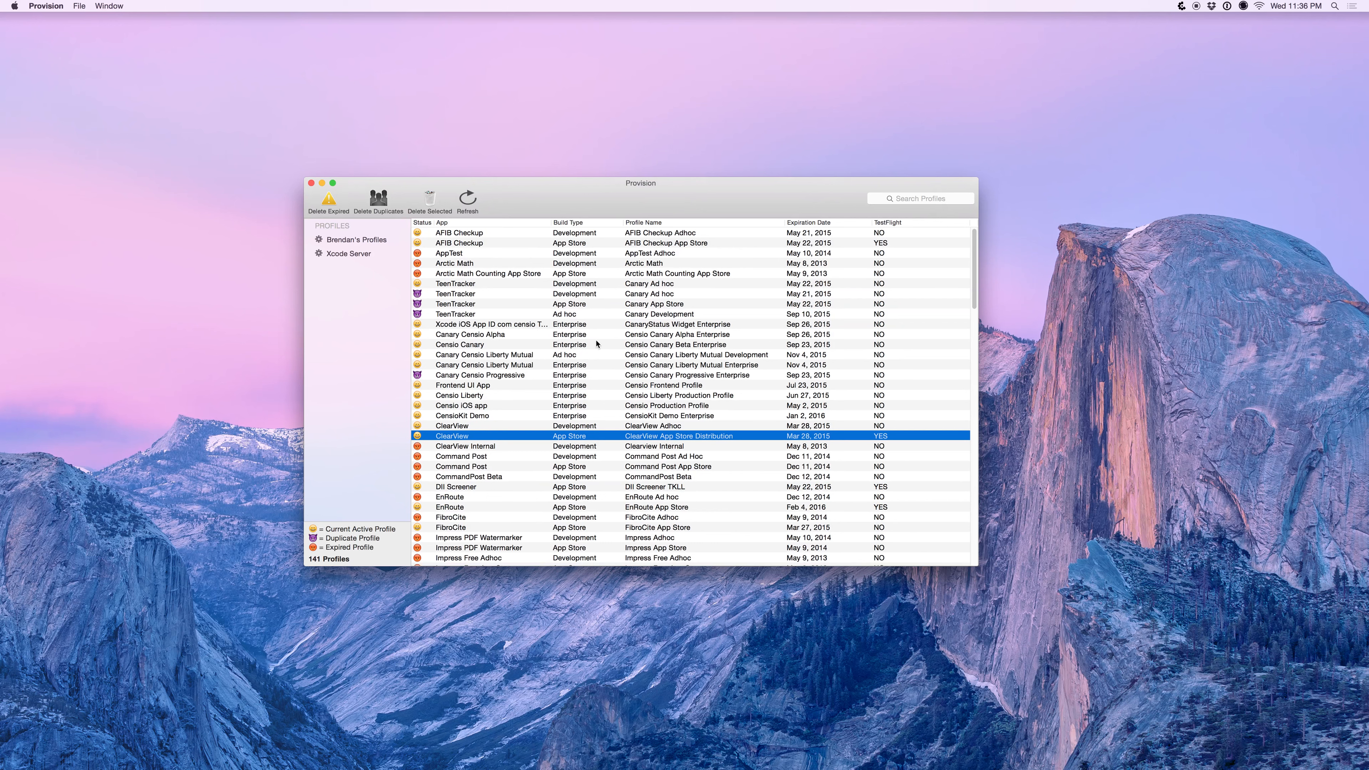
- Sort the profile list by app name in ascending order
{"action": "left_click", "coordinate": [547, 224]}
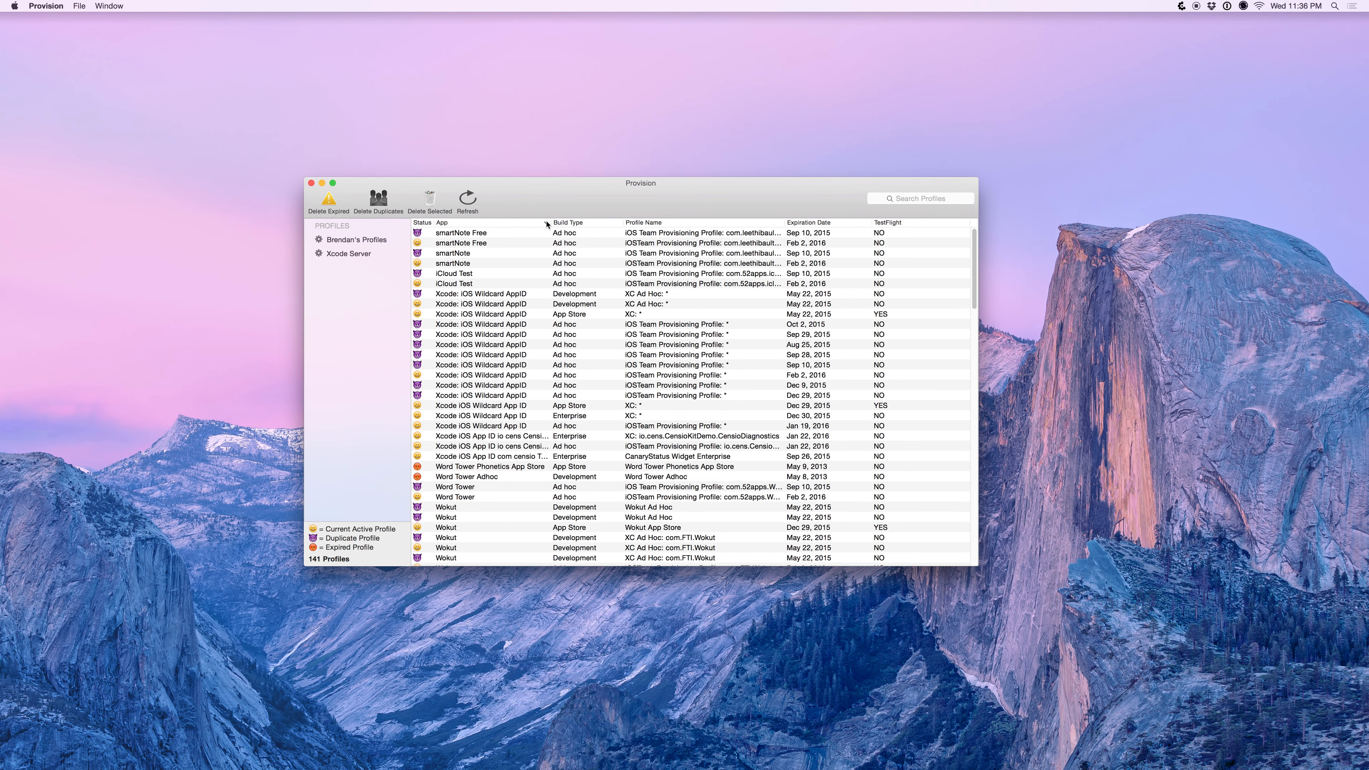
{"action": "left_click", "coordinate": [544, 224]}
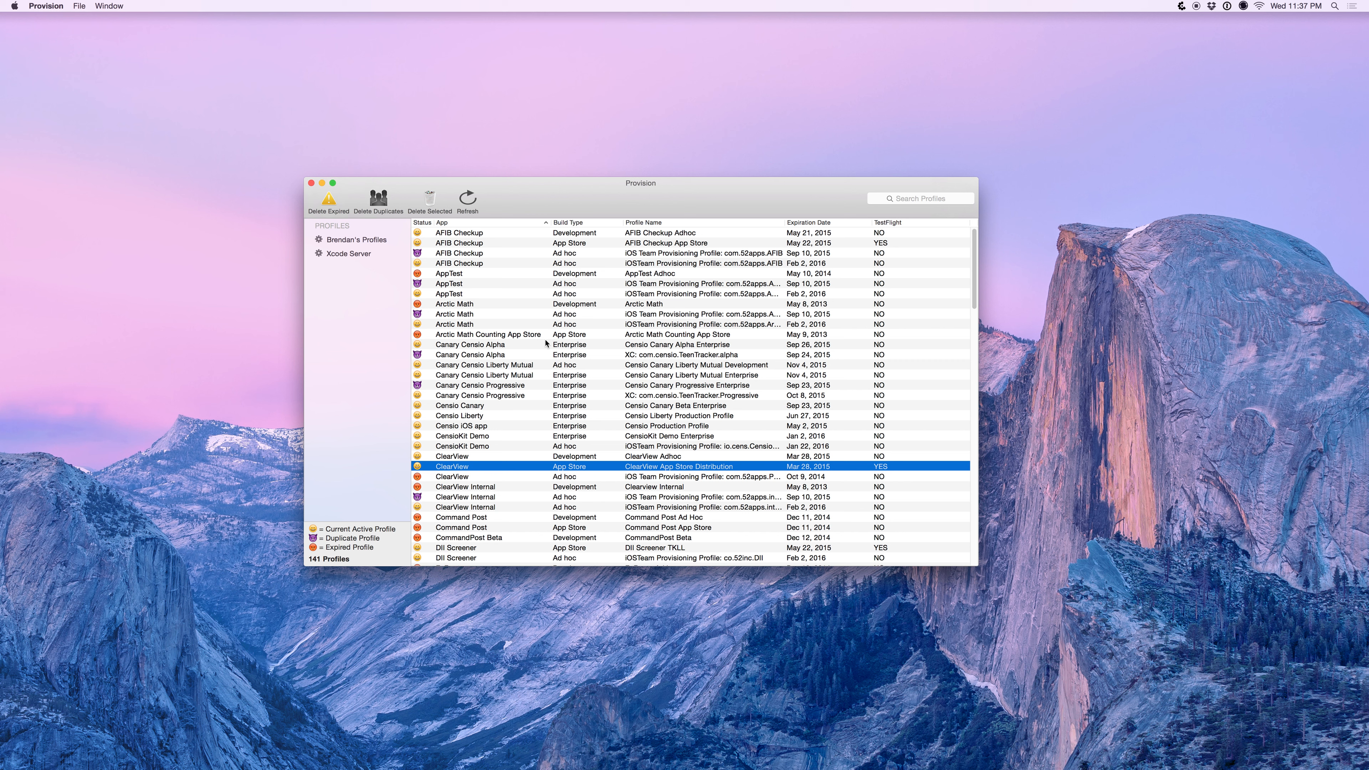
{"action": "scroll", "coordinate": [537, 347], "scroll_direction": "down", "scroll_amount": 1}
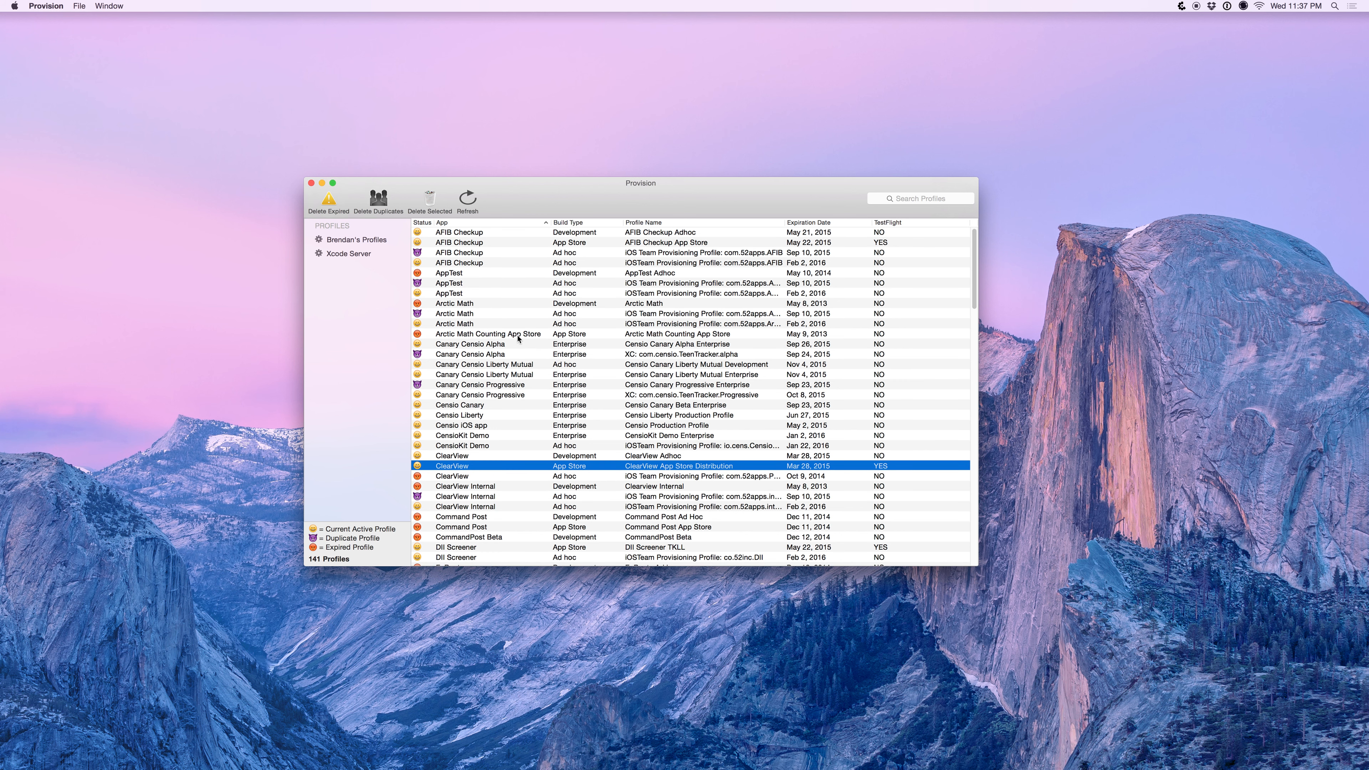
- Search the profiles for "afib", select all the matching entries, and clear the search to restore the full list
{"action": "left_click", "coordinate": [927, 198]}
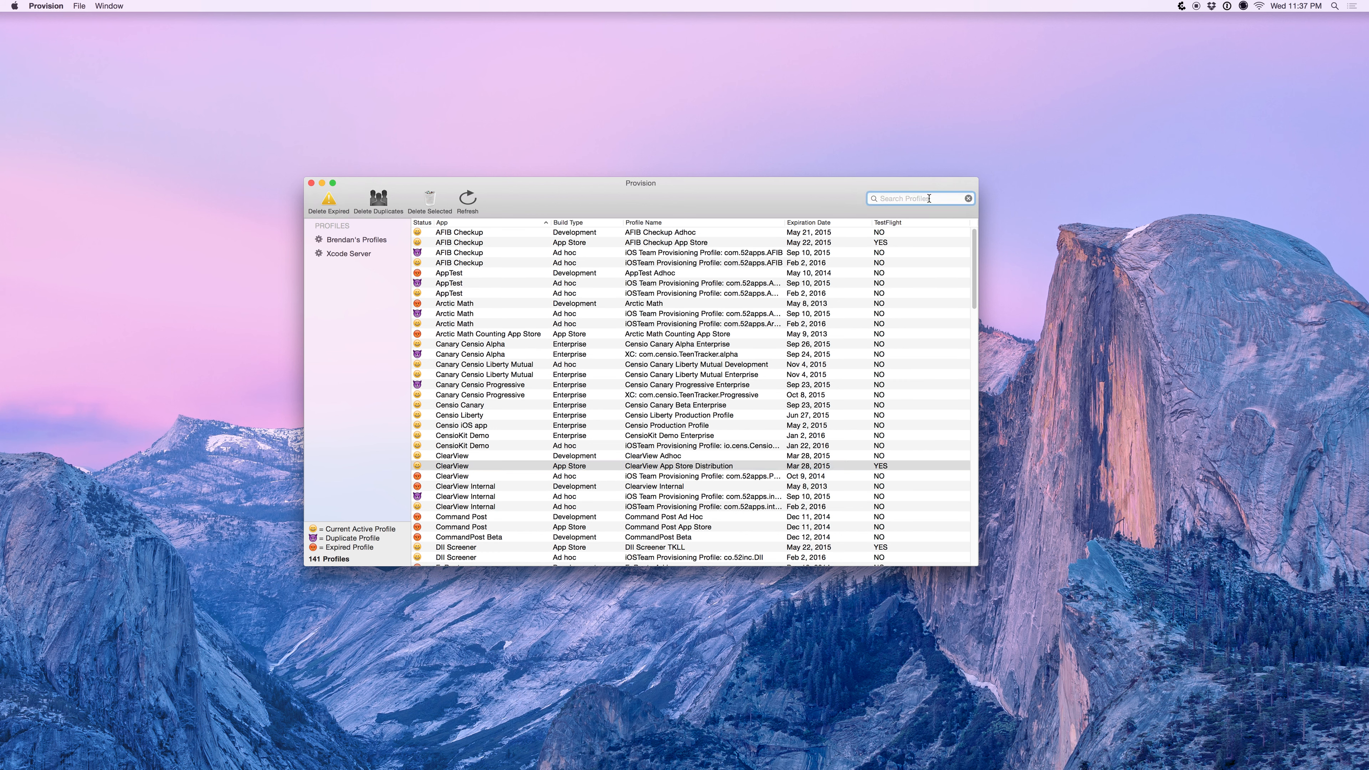
{"action": "type", "text": "afib"}
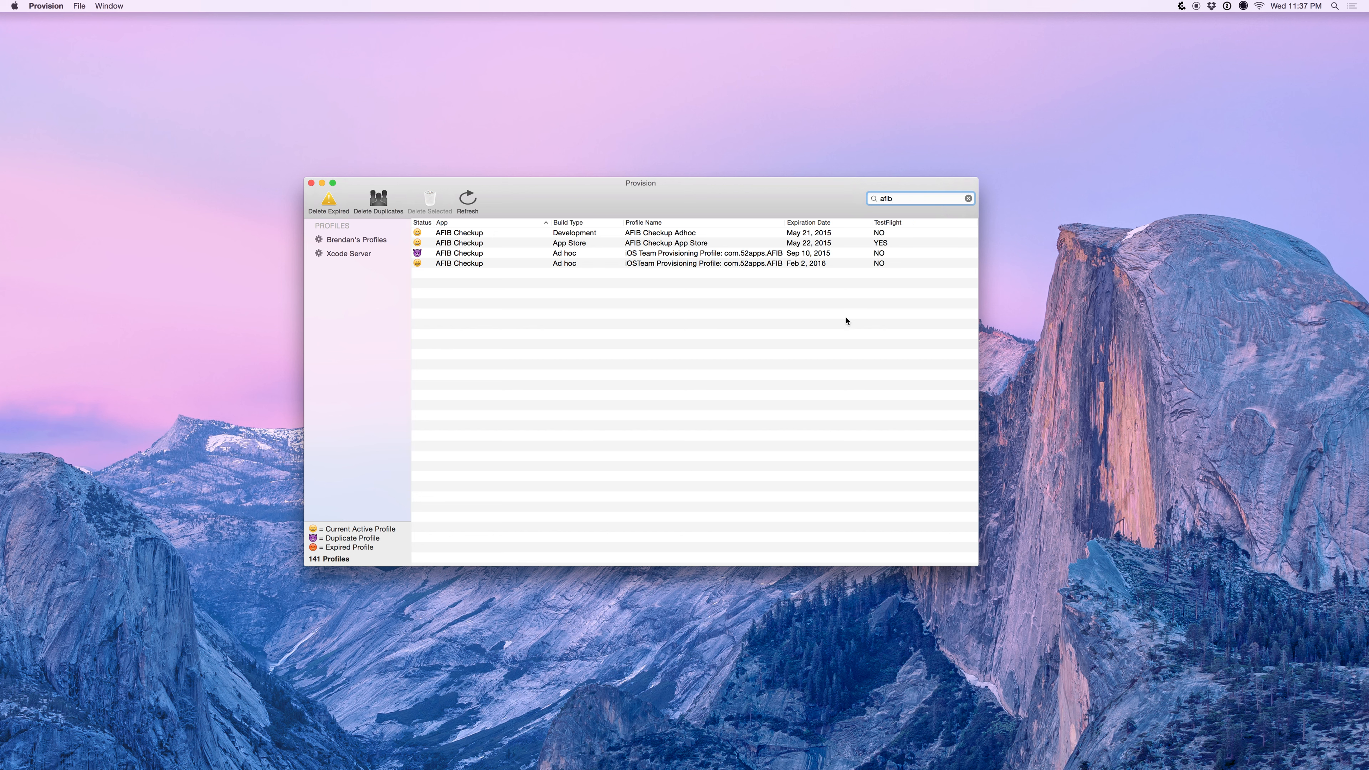
{"action": "left_click_drag", "start_coordinate": [667, 266], "coordinate": [668, 232]}
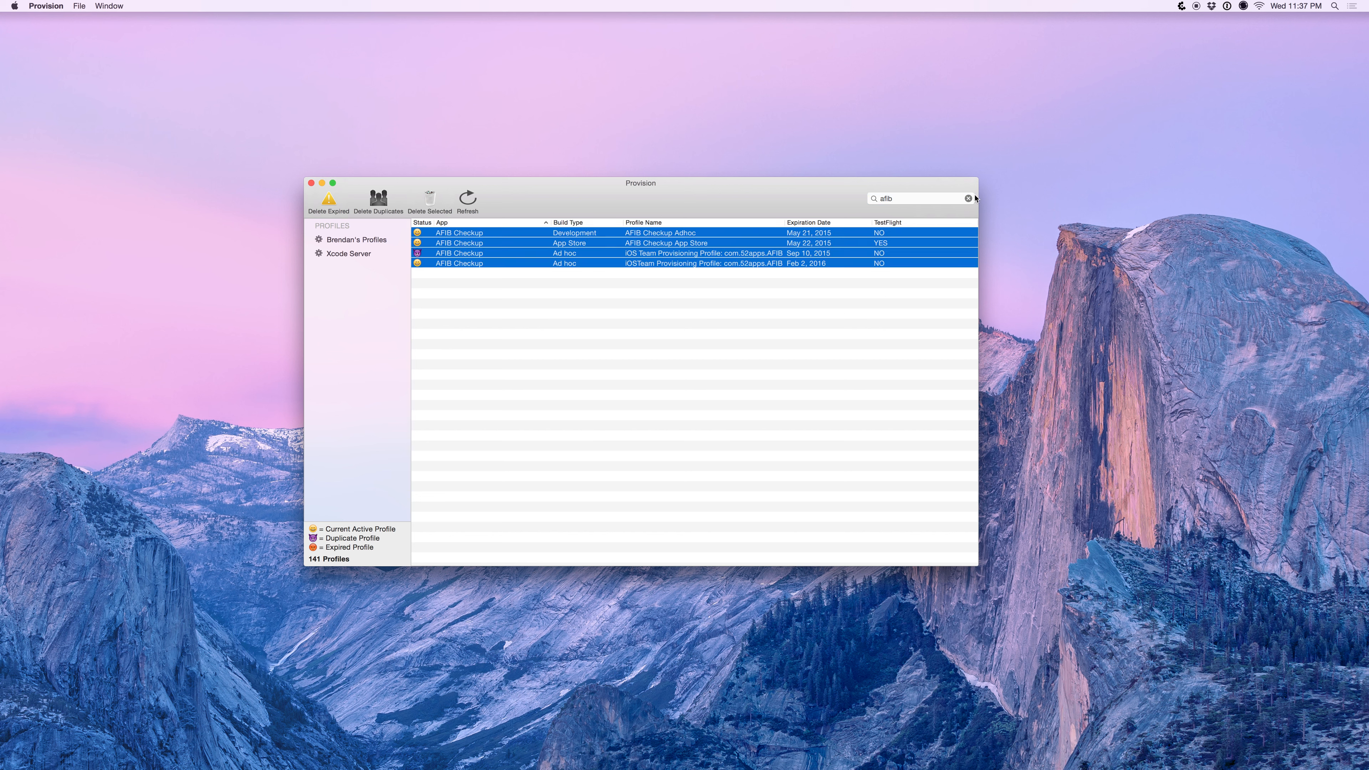
{"action": "left_click", "coordinate": [968, 198]}
{"action": "left_click", "coordinate": [863, 304]}
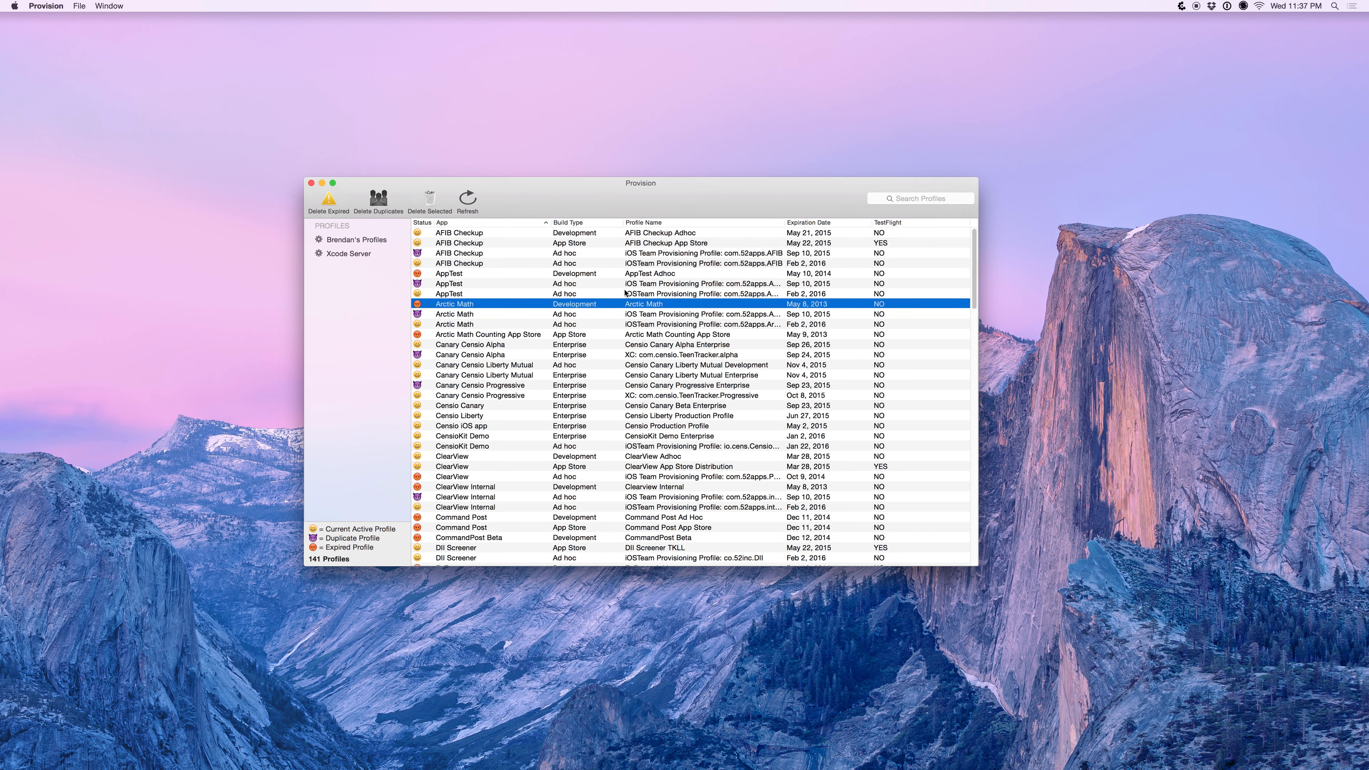
- Delete all expired profiles from the personal profile collection and review the remaining list
{"action": "left_click", "coordinate": [327, 211]}
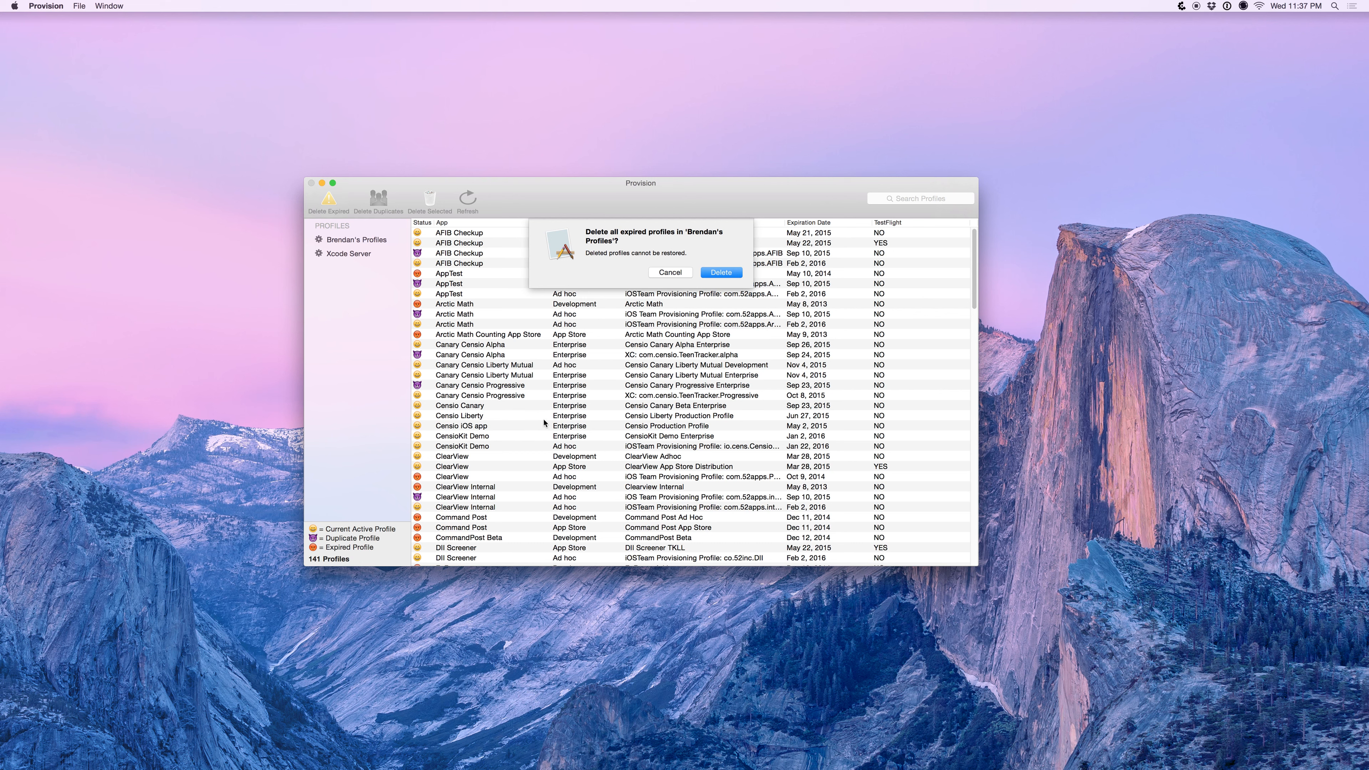
{"action": "left_click", "coordinate": [721, 272]}
{"action": "scroll", "coordinate": [665, 343], "scroll_direction": "down", "scroll_amount": 15}
{"action": "scroll", "coordinate": [662, 372], "scroll_direction": "up", "scroll_amount": 20}
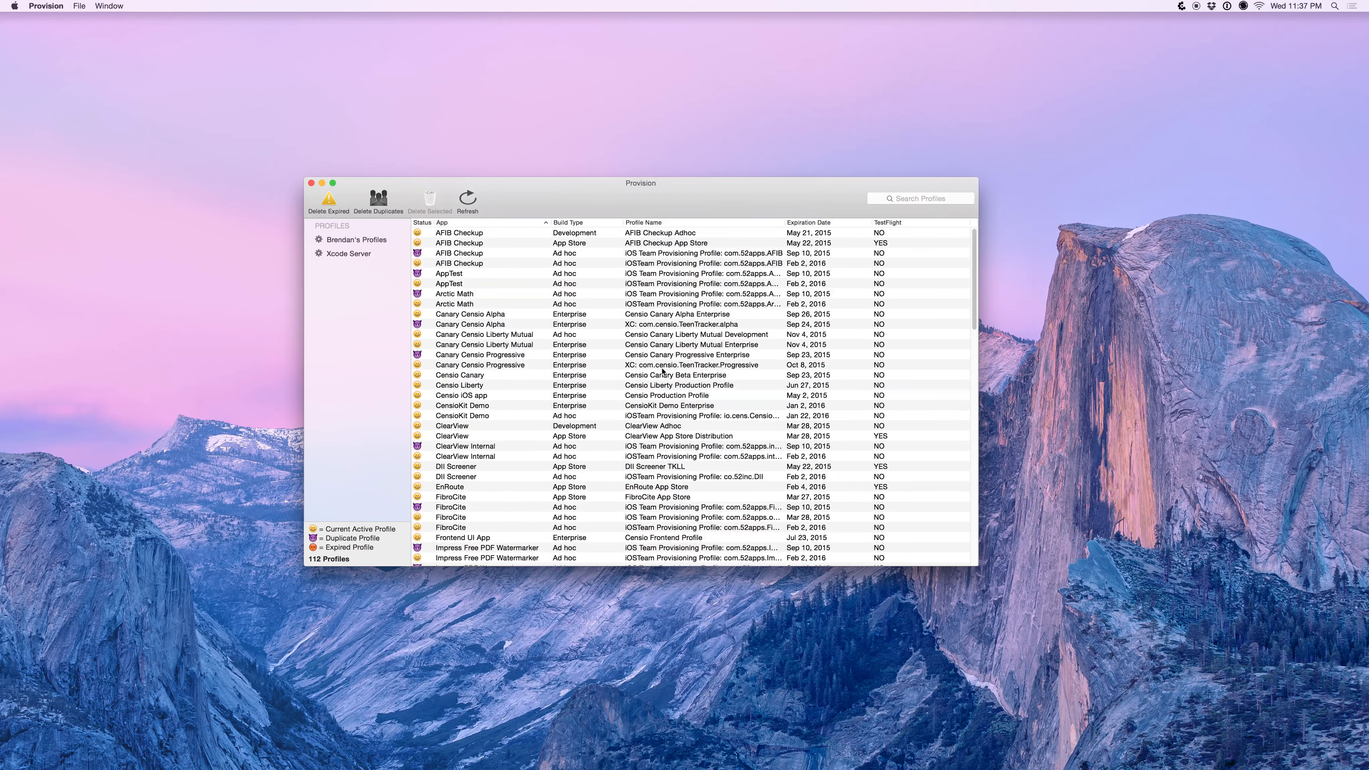
- Delete the duplicate profiles, keeping the most recent one for each configuration, and review the remaining list
{"action": "left_click", "coordinate": [378, 202]}
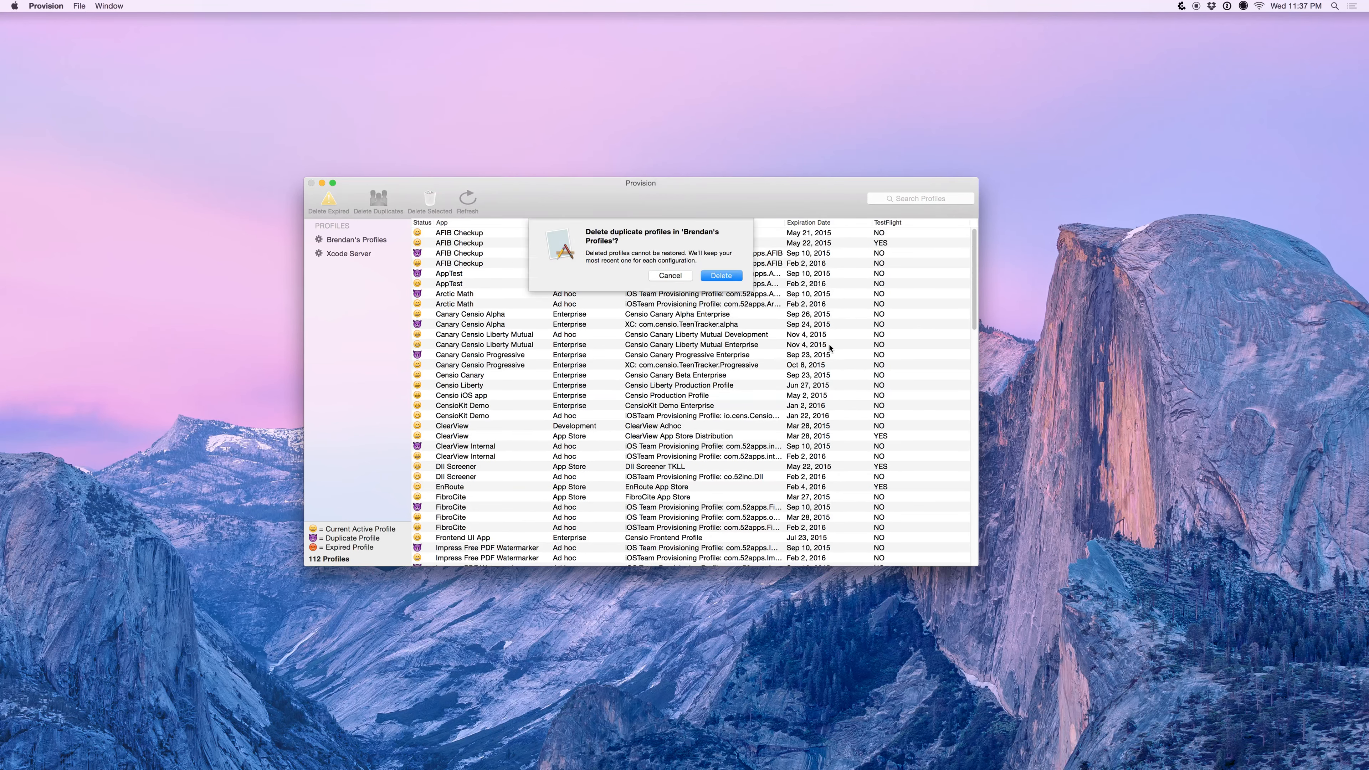
{"action": "left_click", "coordinate": [721, 276]}
{"action": "scroll", "coordinate": [661, 334], "scroll_direction": "down", "scroll_amount": 10}
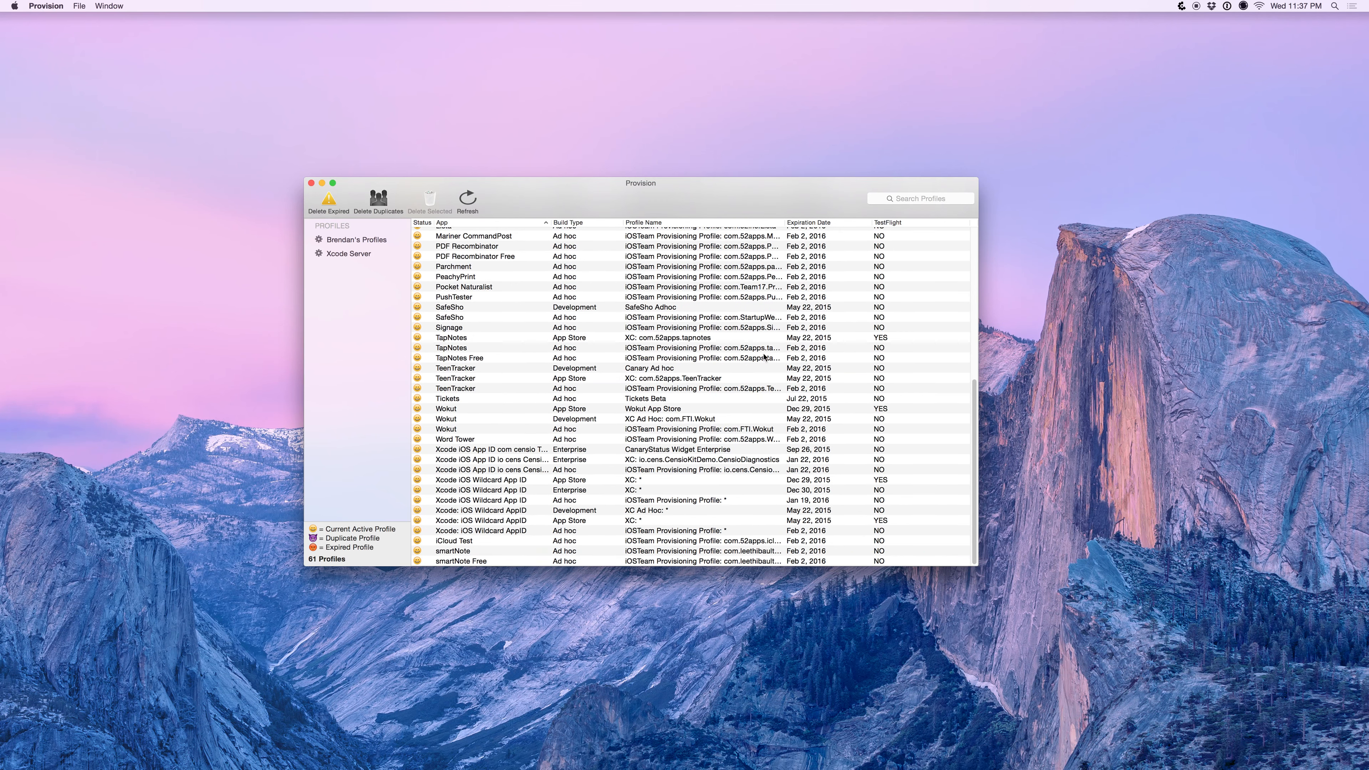
{"action": "scroll", "coordinate": [764, 357], "scroll_direction": "up", "scroll_amount": 10}
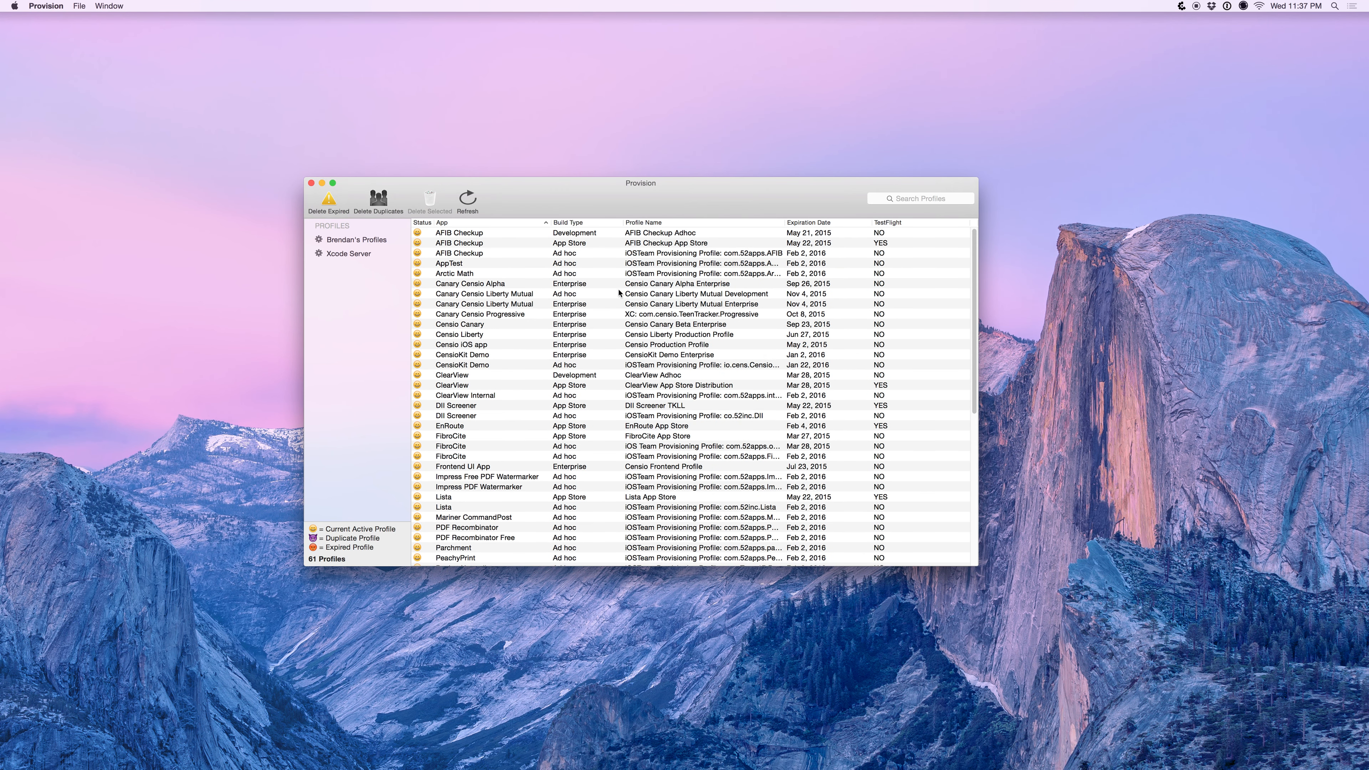
{"action": "scroll", "coordinate": [744, 278], "scroll_direction": "down", "scroll_amount": 10}
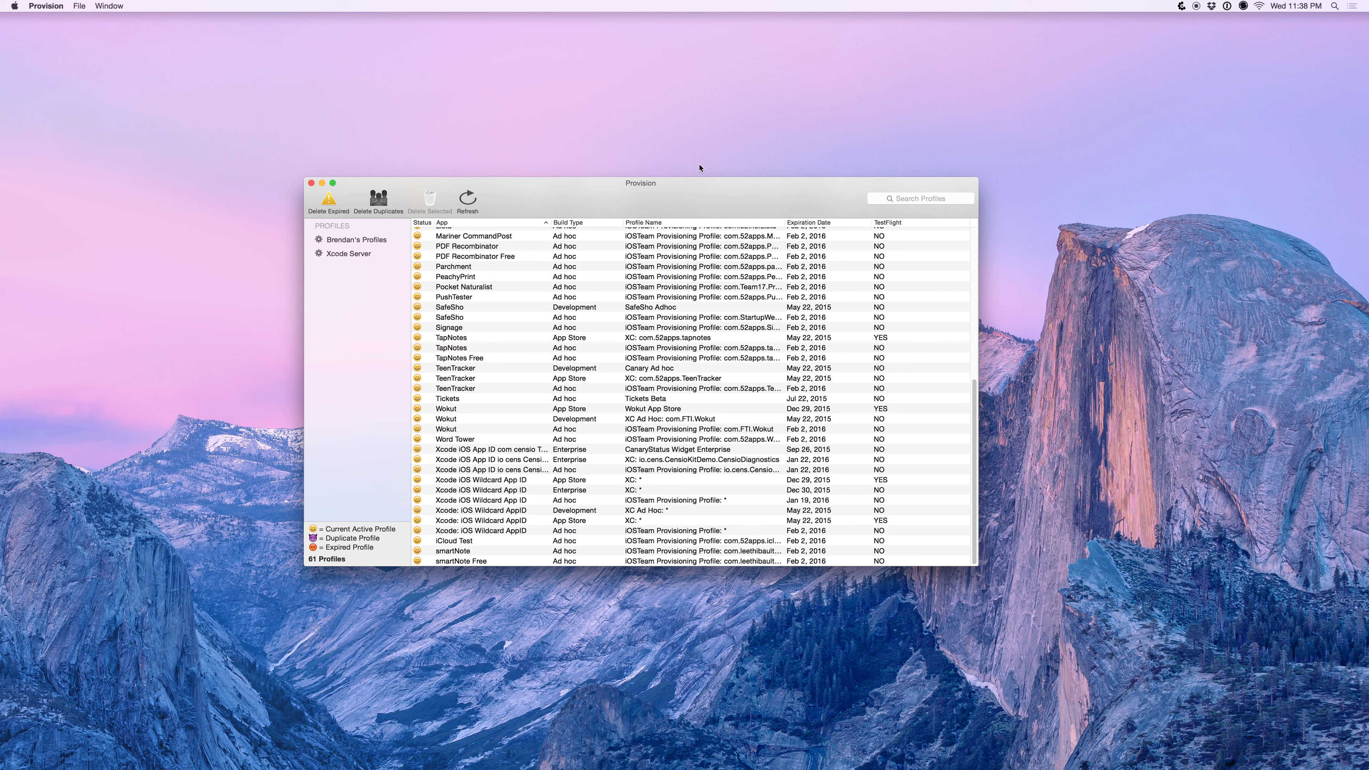
{"action": "scroll", "coordinate": [611, 358], "scroll_direction": "up", "scroll_amount": 10}
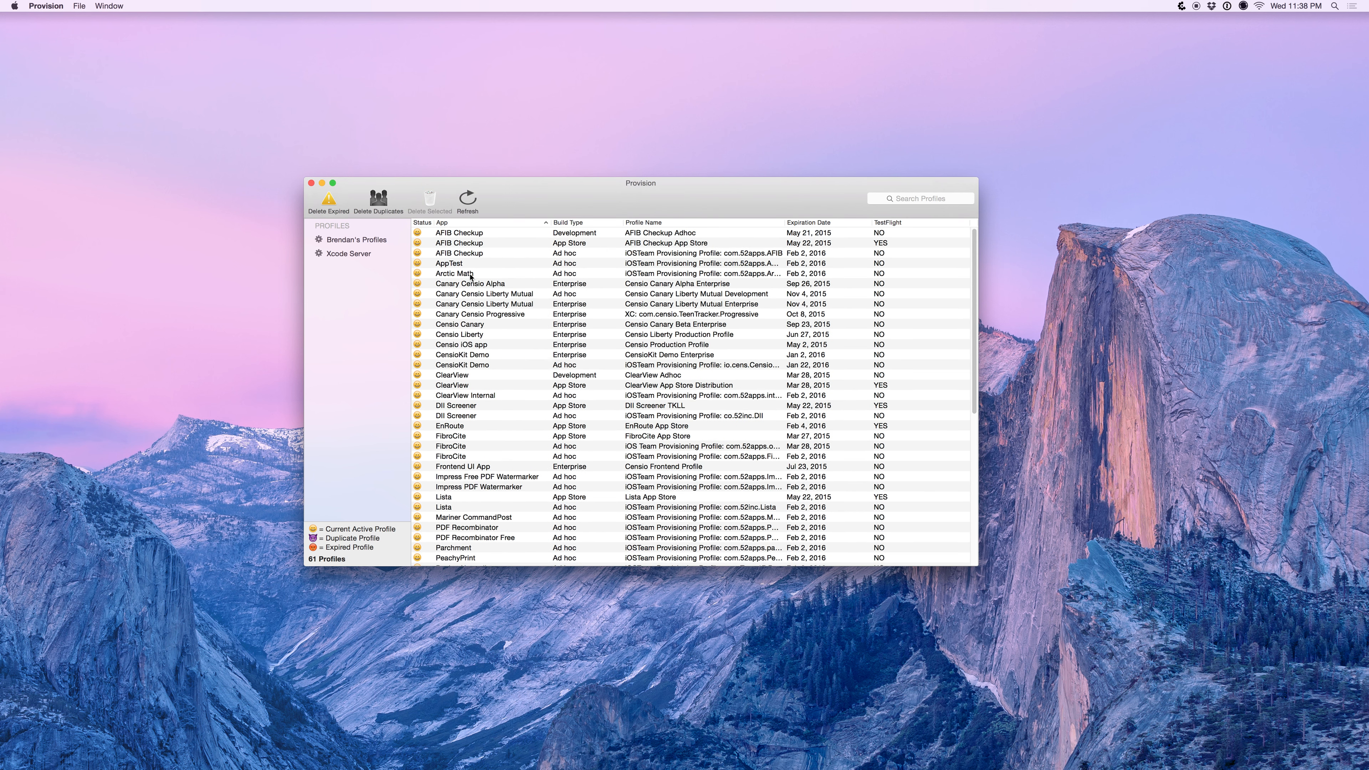
- Delete the EnRoute App Store profile and import it again from its file in the Dock folder
{"action": "left_click", "coordinate": [458, 425]}
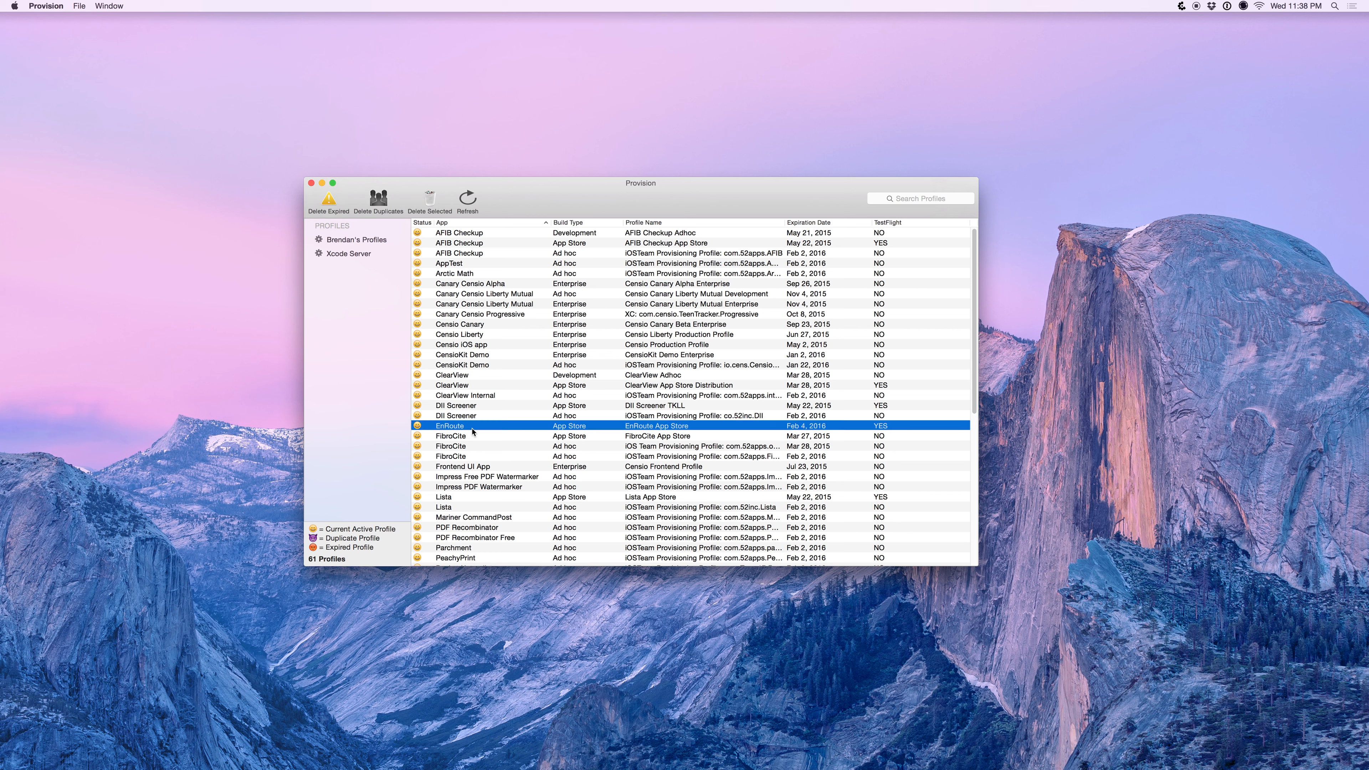
{"action": "key", "text": "BackSpace"}
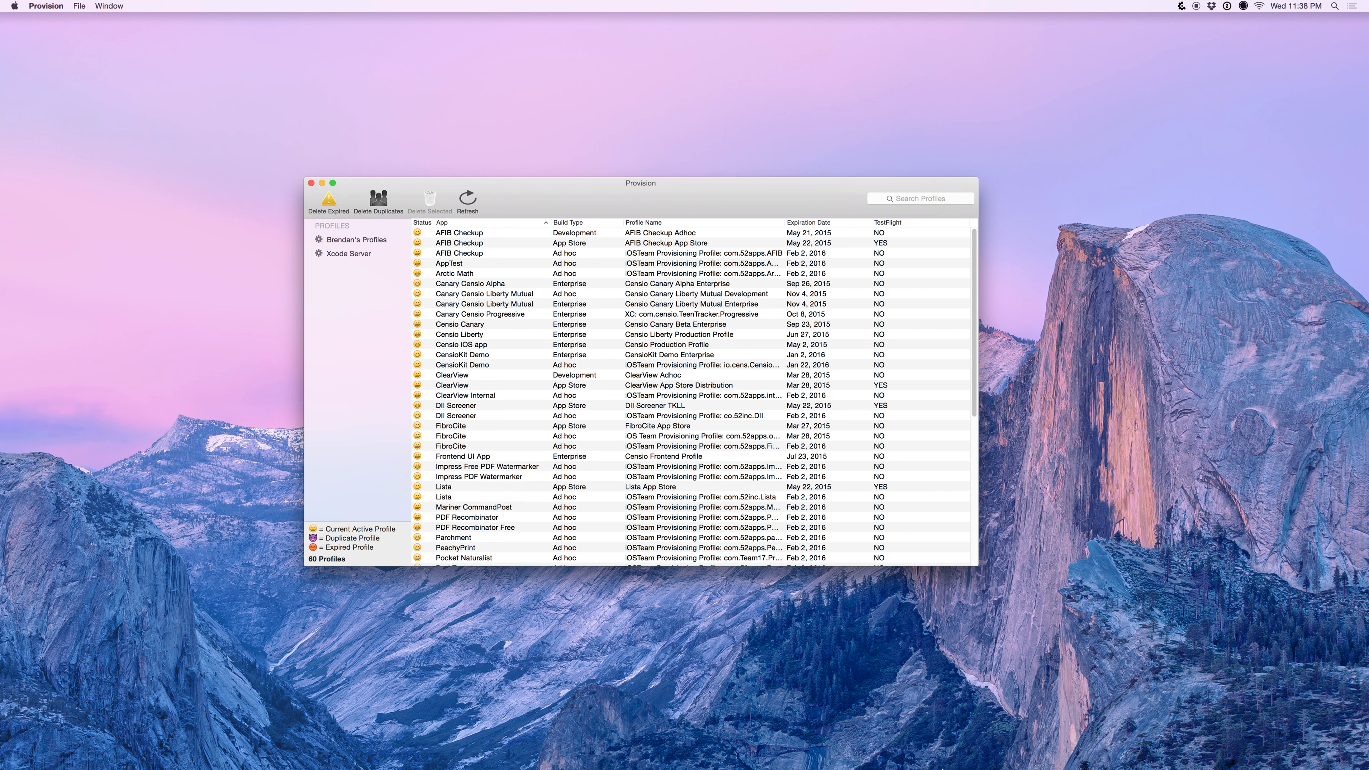
{"action": "left_click", "coordinate": [947, 748]}
{"action": "left_click_drag", "start_coordinate": [943, 679], "coordinate": [621, 382]}
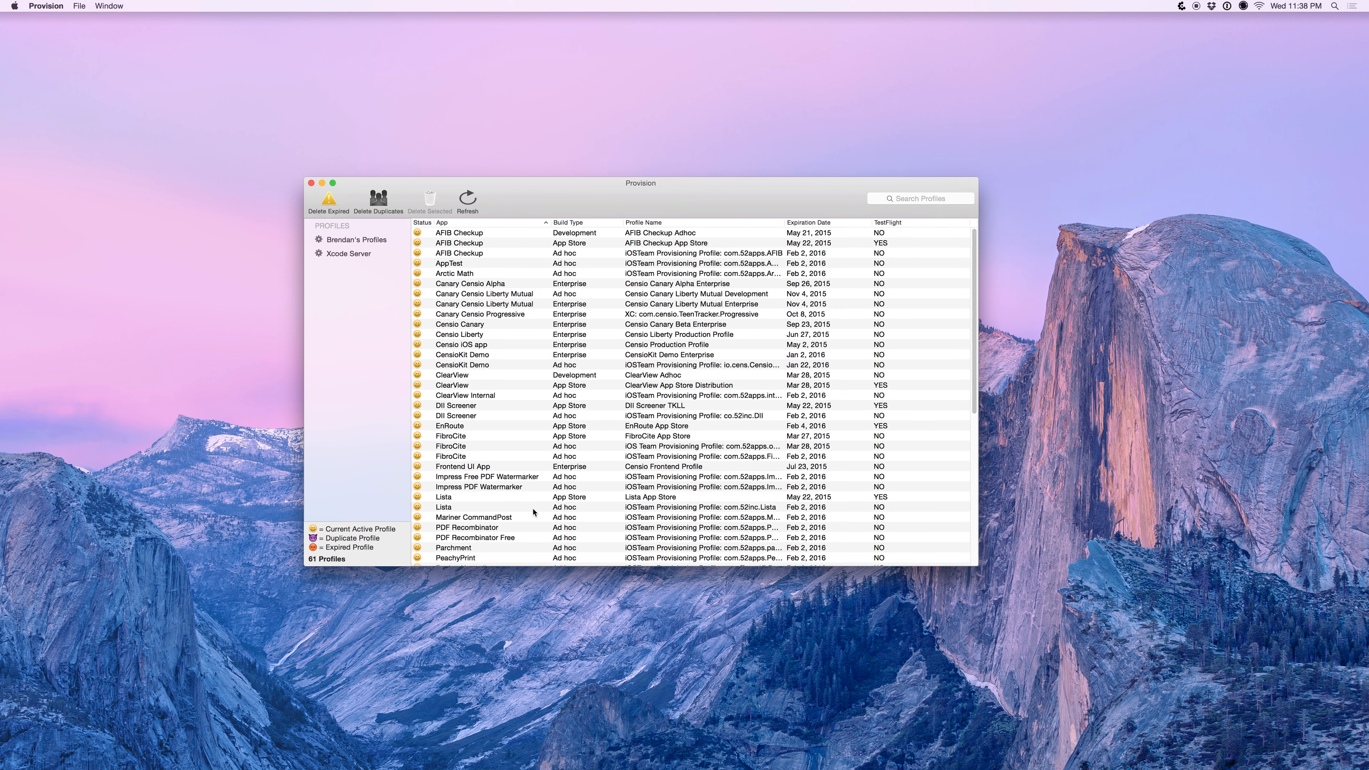
- Try to import the already present EnRoute profile file into the profile list a second time
{"action": "left_click", "coordinate": [946, 747]}
{"action": "left_click_drag", "start_coordinate": [943, 678], "coordinate": [615, 439]}
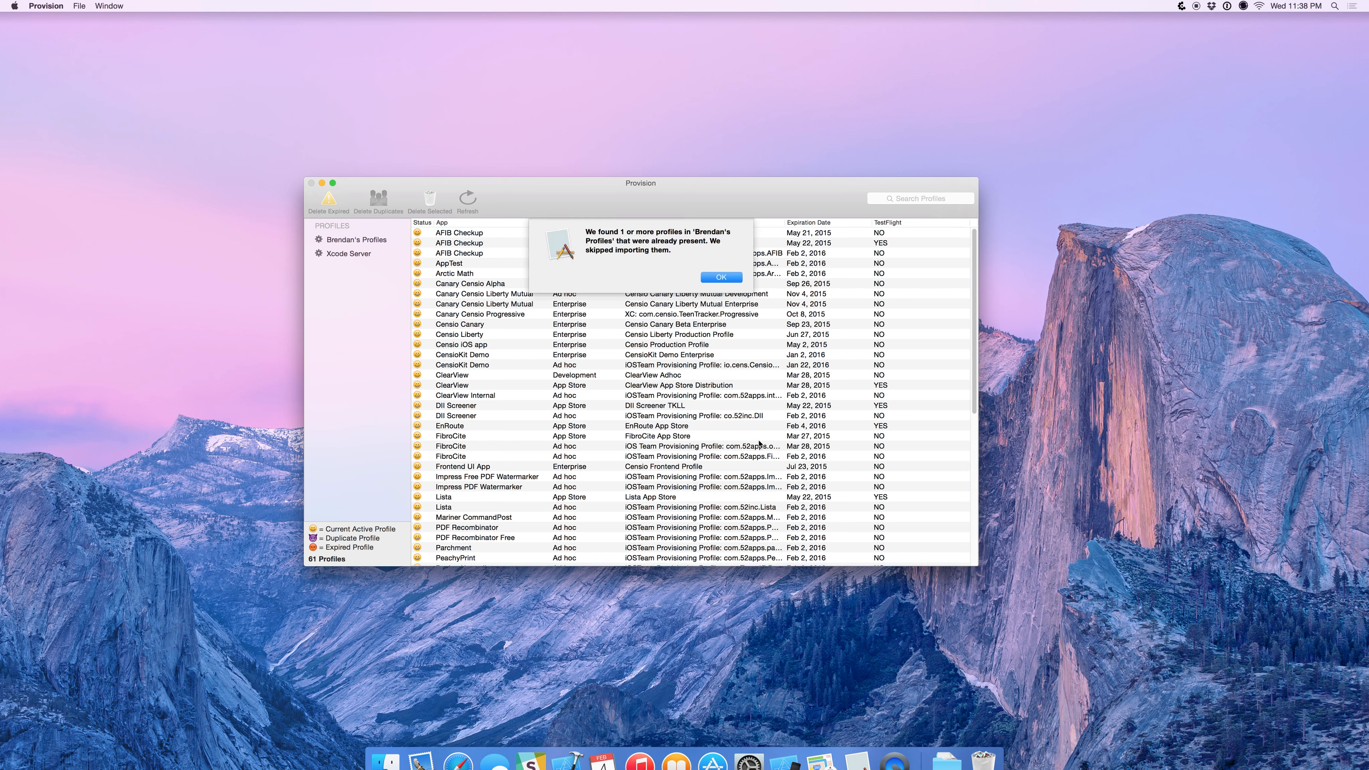
{"action": "left_click", "coordinate": [720, 276]}
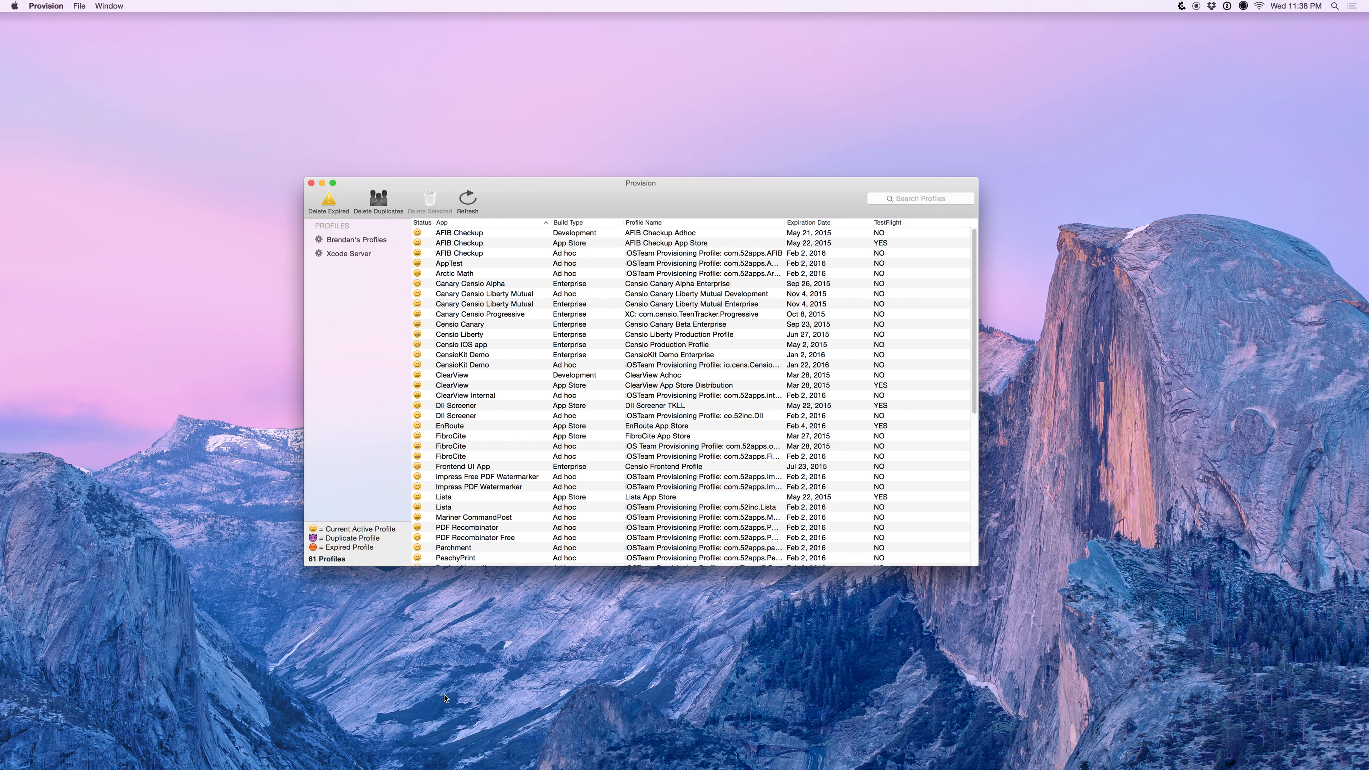
- Try to import the EnRoute profile file by dropping it onto the Provision icon in the Dock
{"action": "mouse_move", "coordinate": [427, 765]}
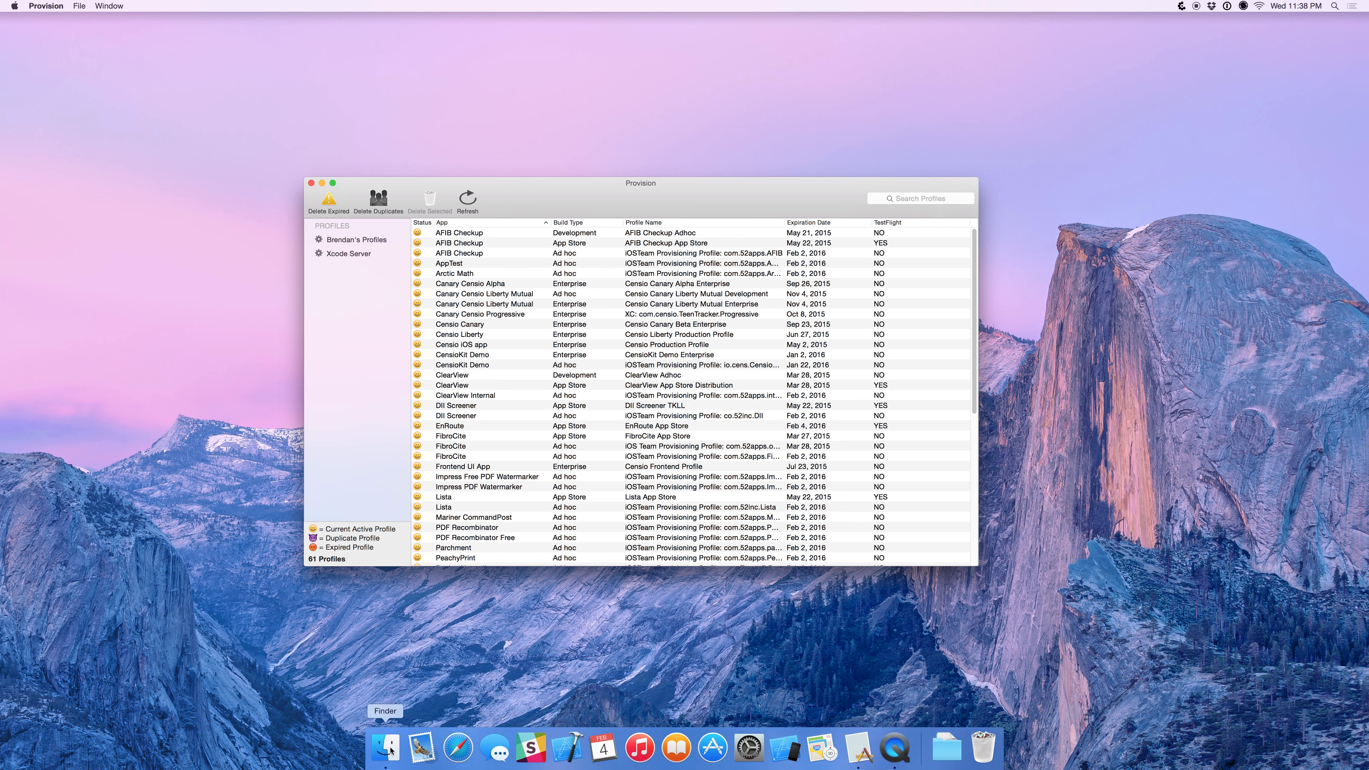
{"action": "left_click", "coordinate": [947, 747]}
{"action": "left_click_drag", "start_coordinate": [947, 676], "coordinate": [860, 752]}
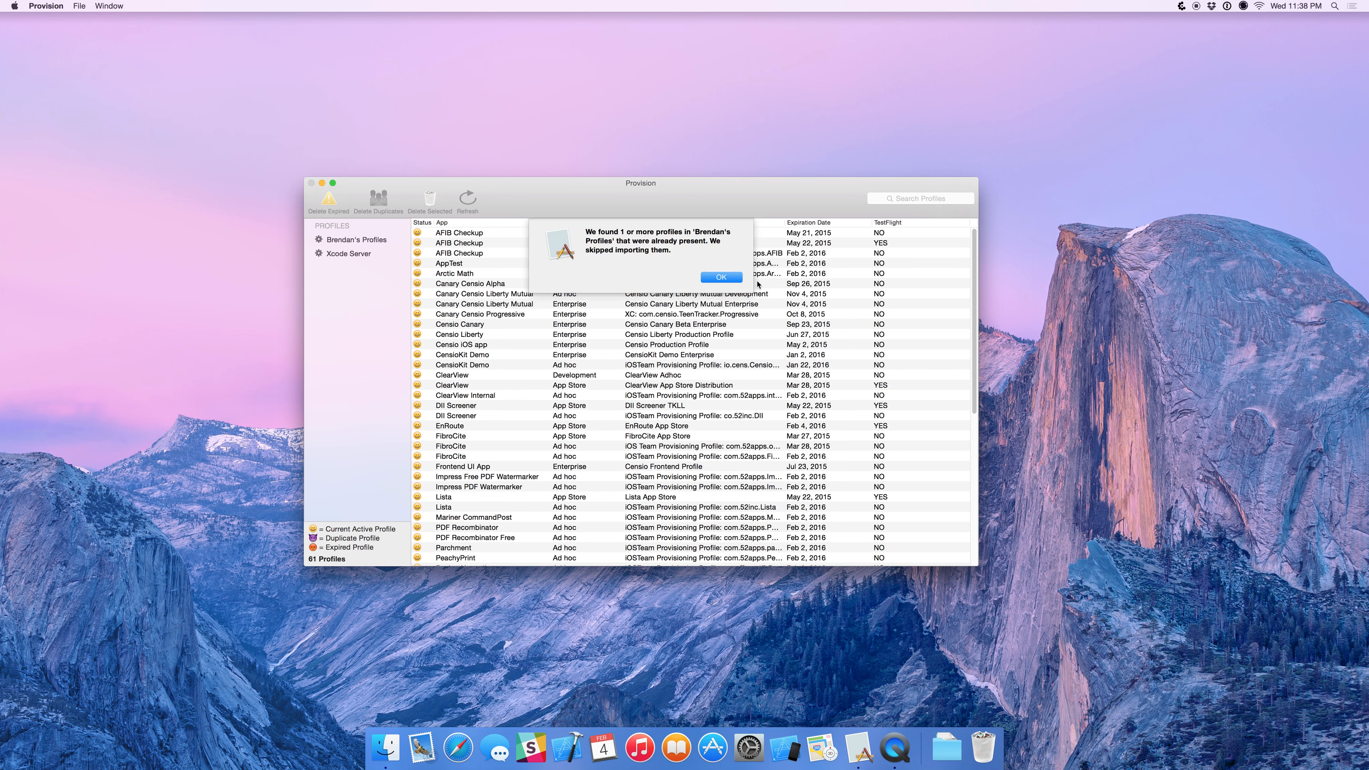
- Dismiss the import notice, open a Finder window, and reveal the CensioKit Demo Enterprise profile's file in its folder
{"action": "left_click", "coordinate": [727, 278]}
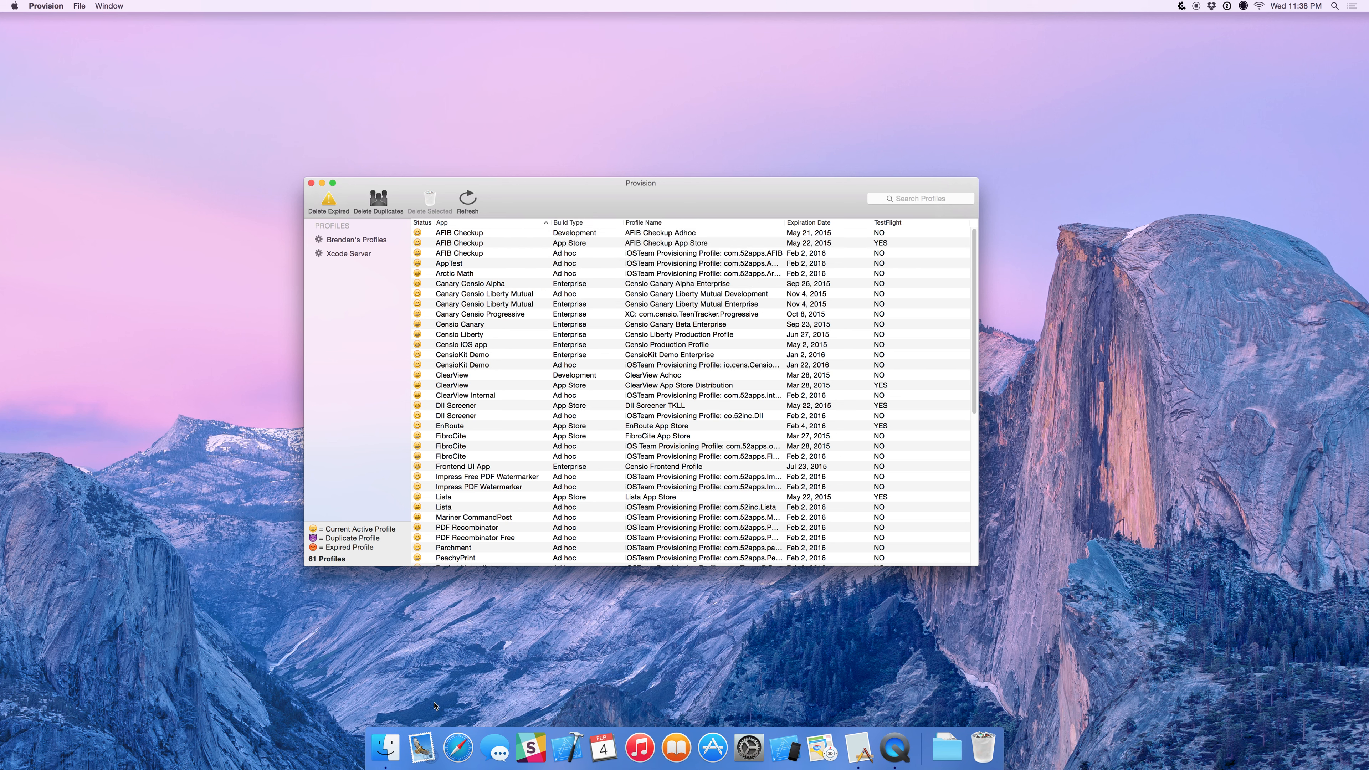
{"action": "left_click", "coordinate": [385, 747]}
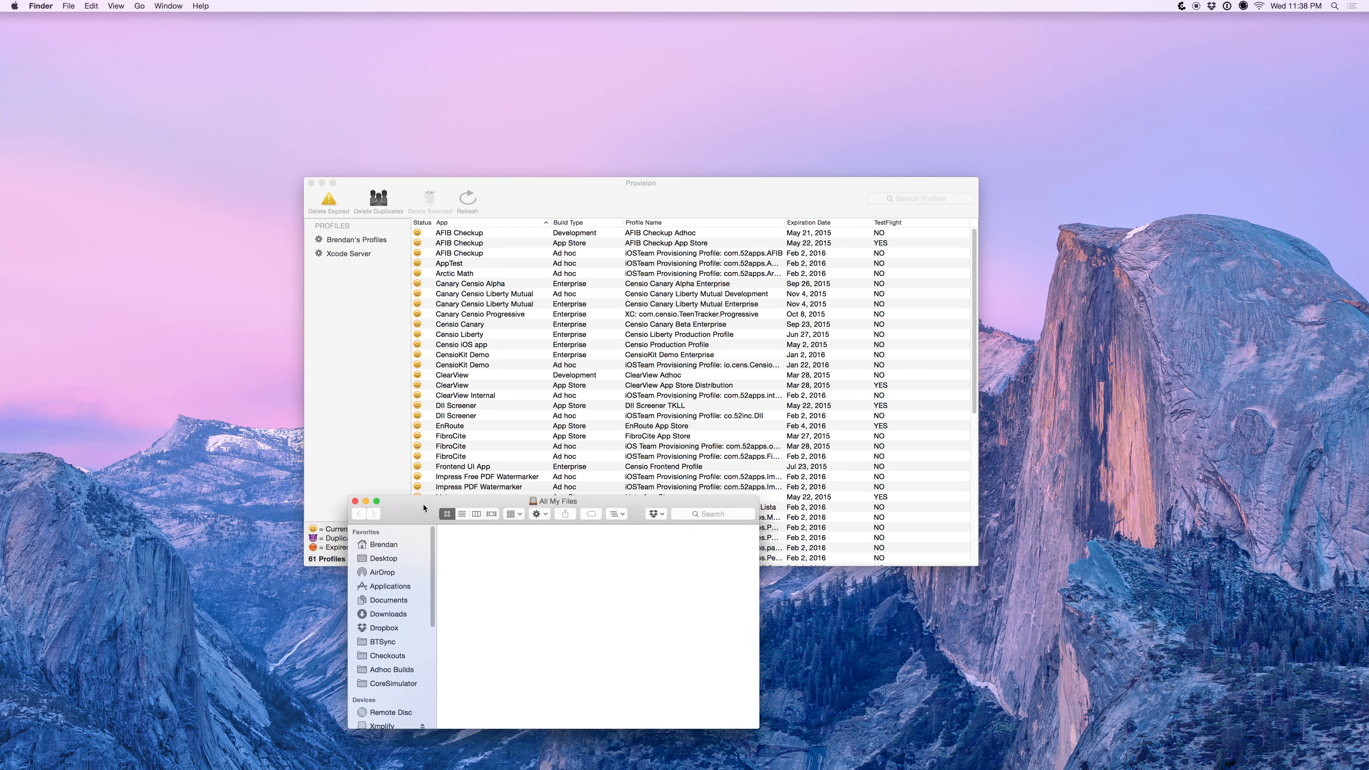
{"action": "left_click_drag", "start_coordinate": [424, 507], "coordinate": [371, 492]}
{"action": "double_click", "coordinate": [534, 358]}
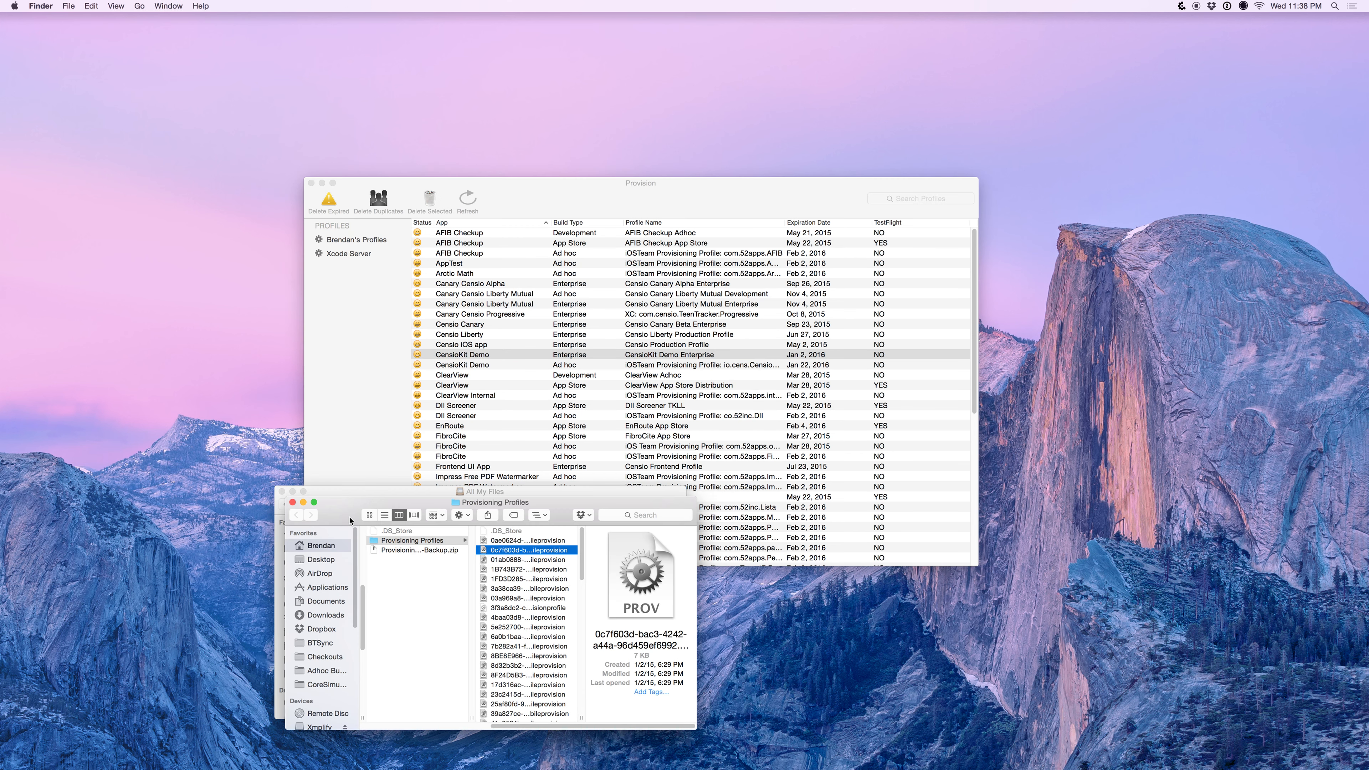
- Delete the Provisioning Profiles folder from MobileDevice and restore it by extracting Provisioning Profiles-Backup.zip
{"action": "left_click_drag", "start_coordinate": [329, 502], "coordinate": [291, 487]}
{"action": "left_click", "coordinate": [370, 527]}
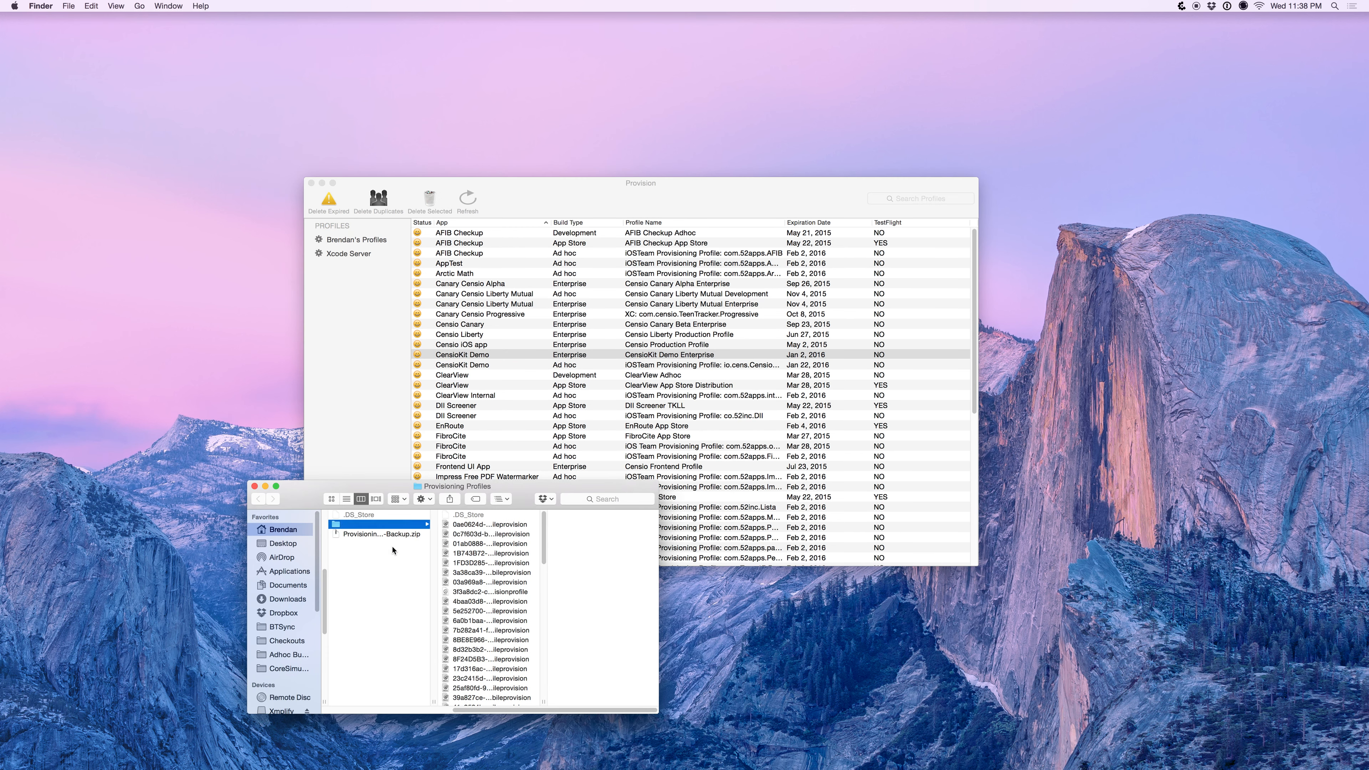
{"action": "scroll", "coordinate": [391, 550], "scroll_direction": "left", "scroll_amount": 3}
{"action": "key", "text": "super+BackSpace"}
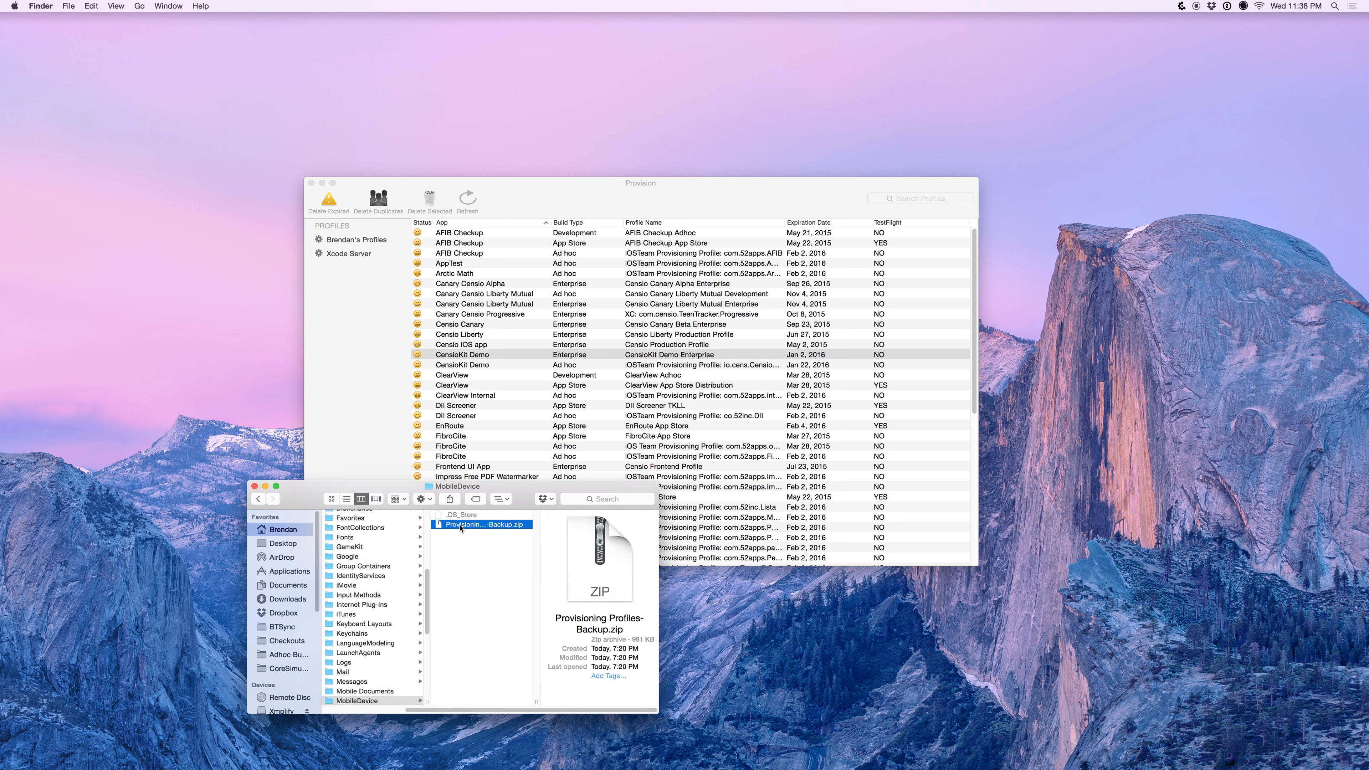
{"action": "double_click", "coordinate": [459, 526]}
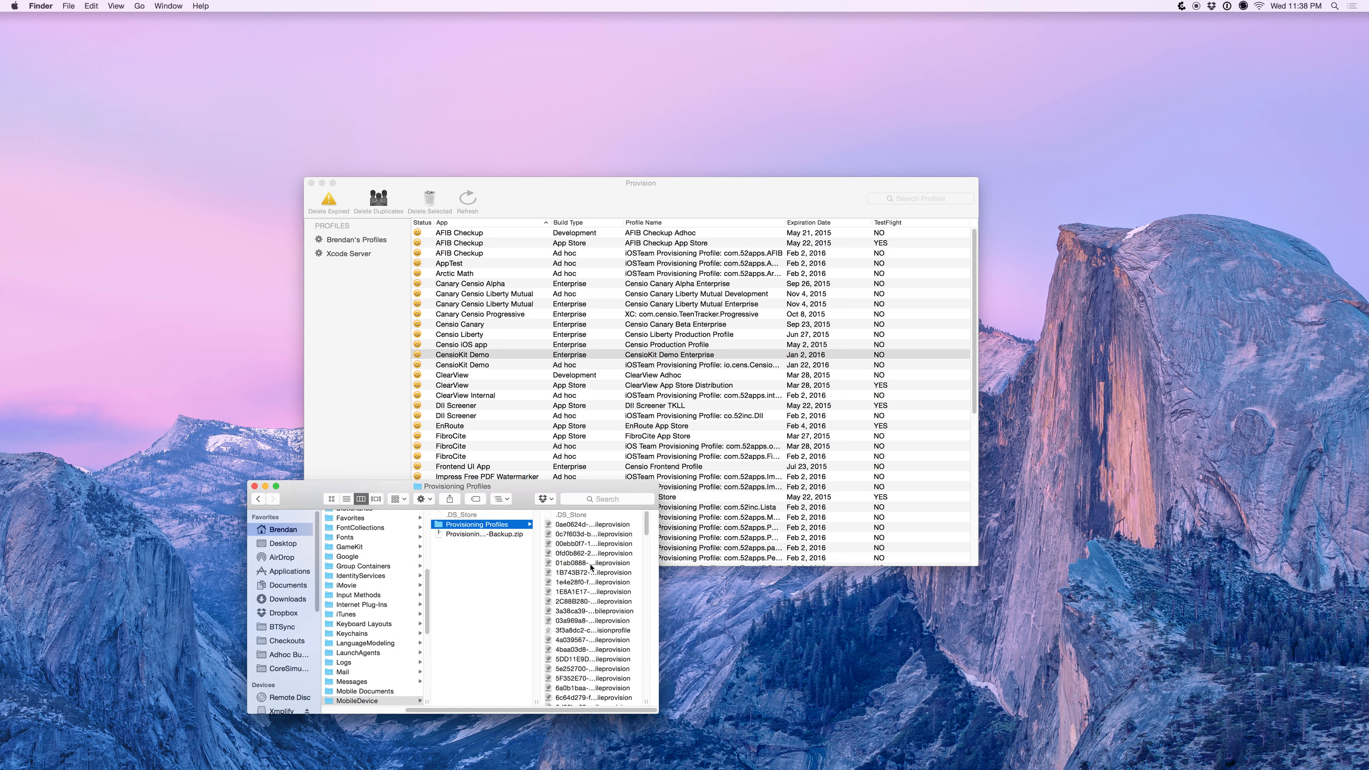
- Switch back to Provision, reload the profile list, and close the Finder window showing the restored folder
{"action": "left_click", "coordinate": [468, 214]}
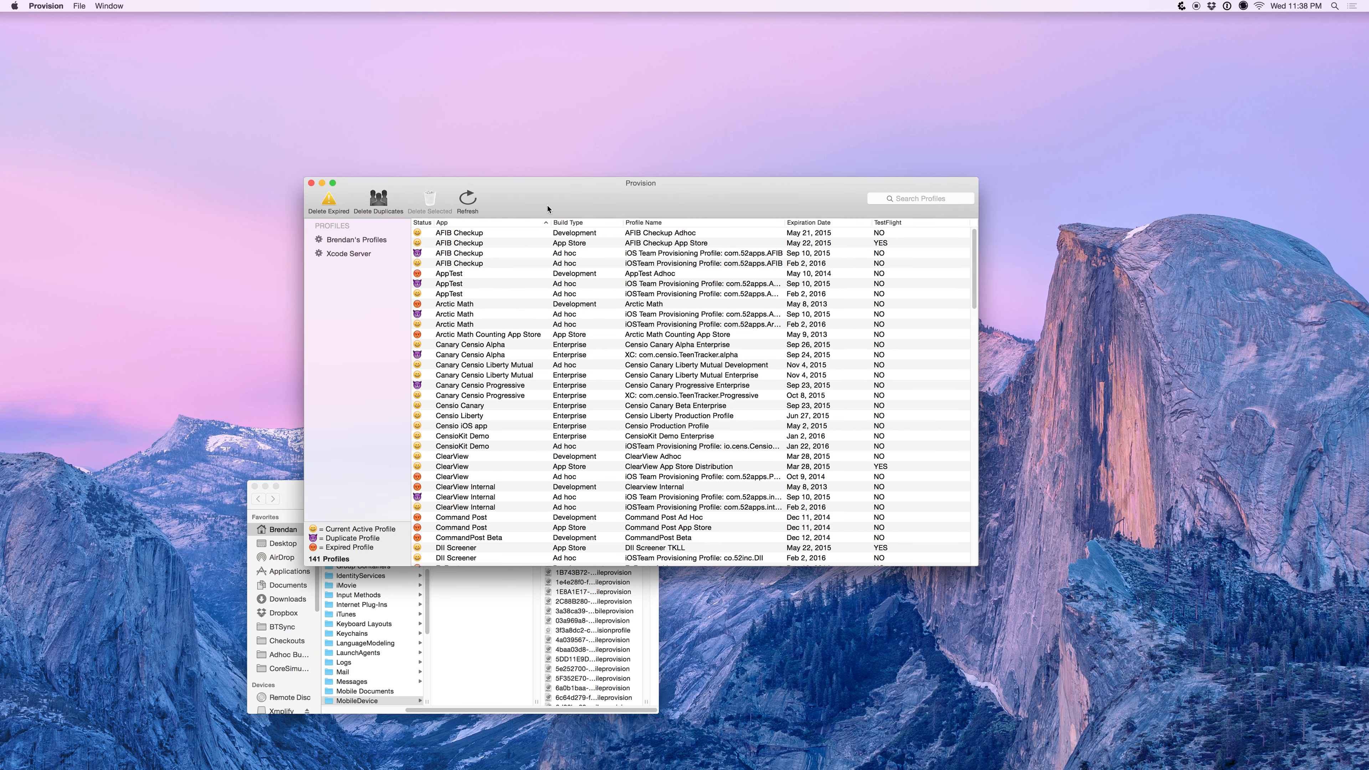
{"action": "left_click_drag", "start_coordinate": [549, 209], "coordinate": [738, 150]}
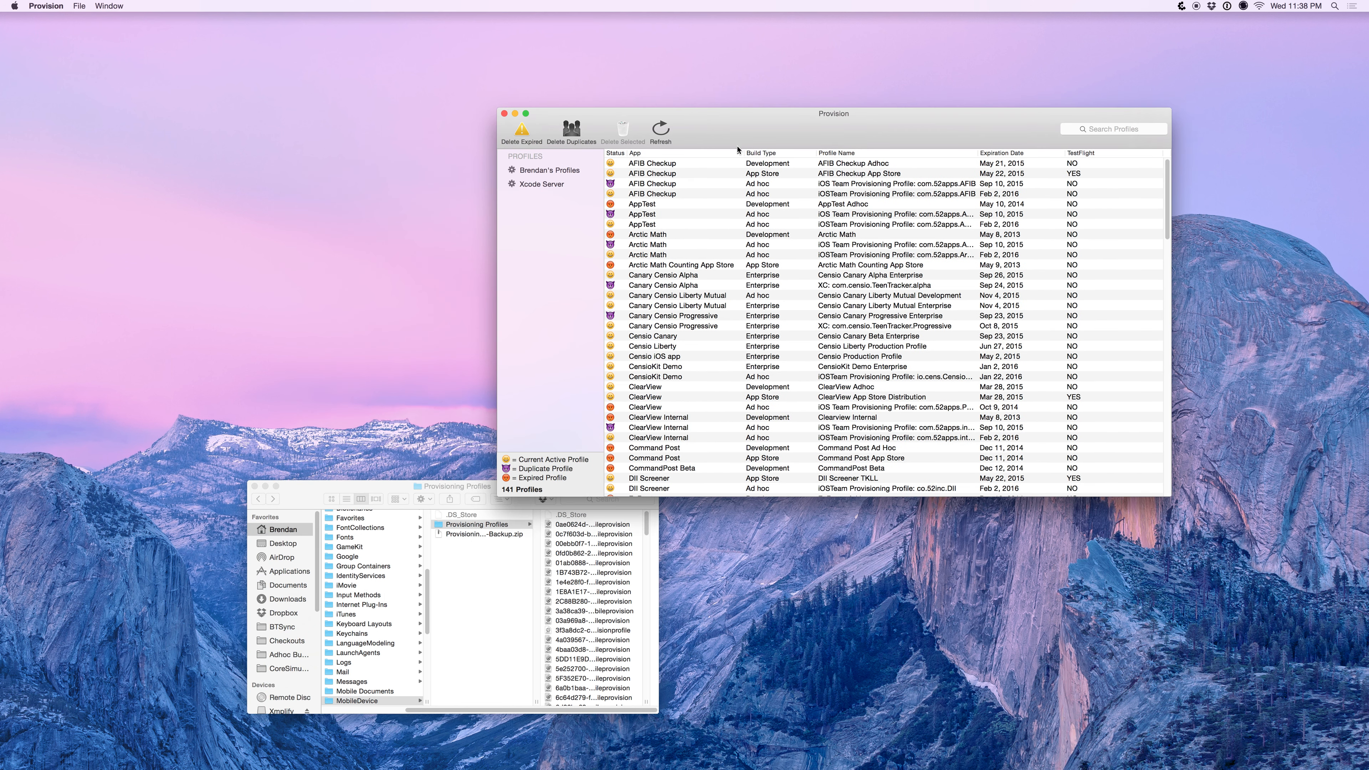
{"action": "left_click", "coordinate": [255, 487]}
- Reveal the file of the duplicate Canary Censio Progressive Enterprise profile in Finder, copy it, and go to the Desktop folder
{"action": "left_click", "coordinate": [672, 315]}
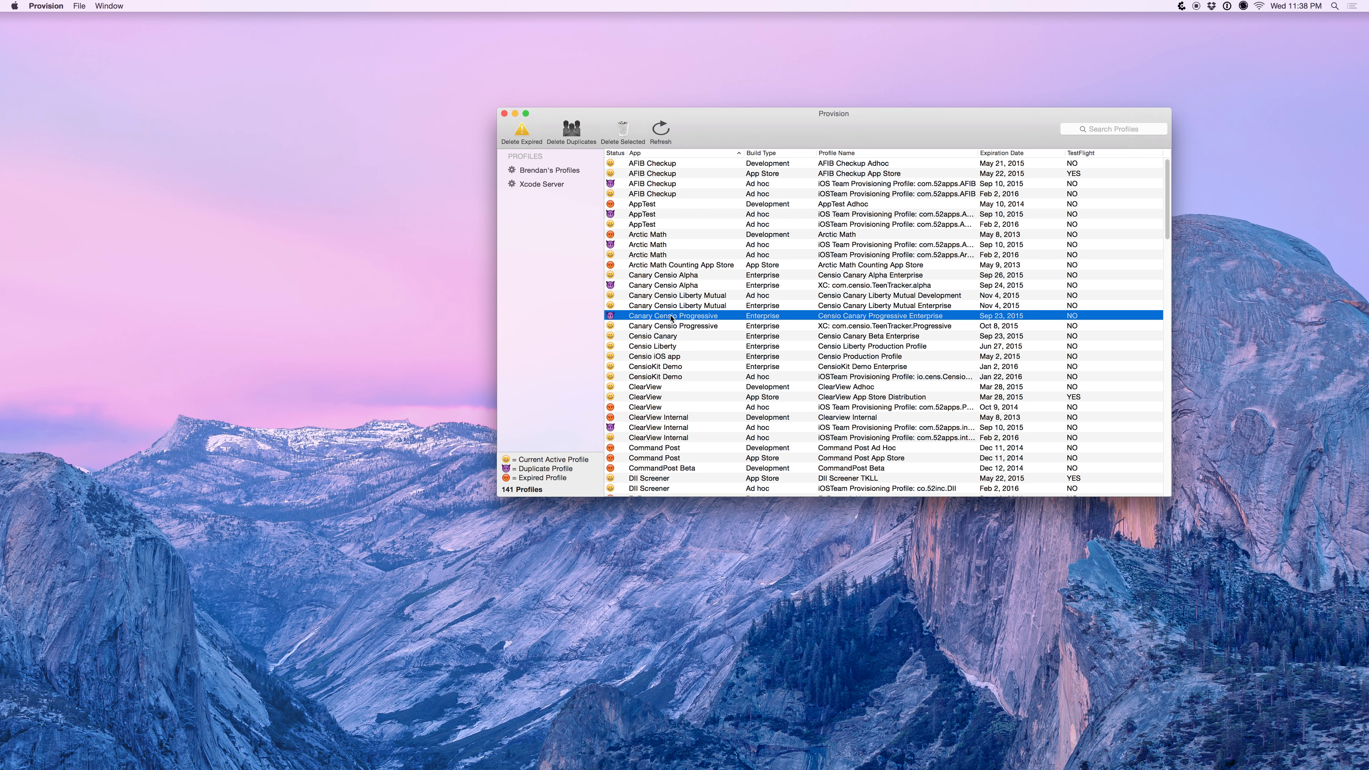
{"action": "double_click", "coordinate": [671, 318]}
{"action": "key", "text": "super+c"}
{"action": "left_click", "coordinate": [515, 205]}
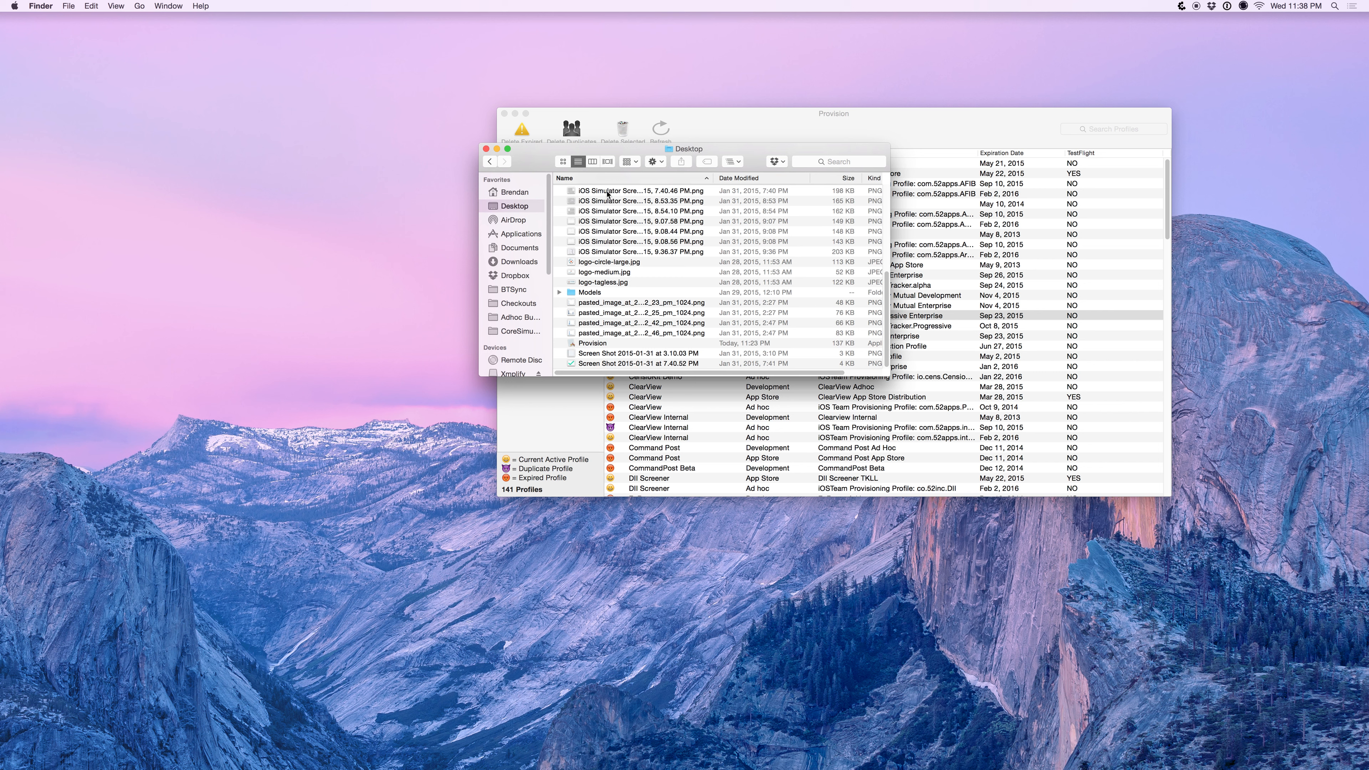
- Delete the old 19b7c094 mobileprovision file from the Desktop folder, paste the copied profile file there, and move the window beside Provision
{"action": "scroll", "coordinate": [626, 326], "scroll_direction": "up", "scroll_amount": 5}
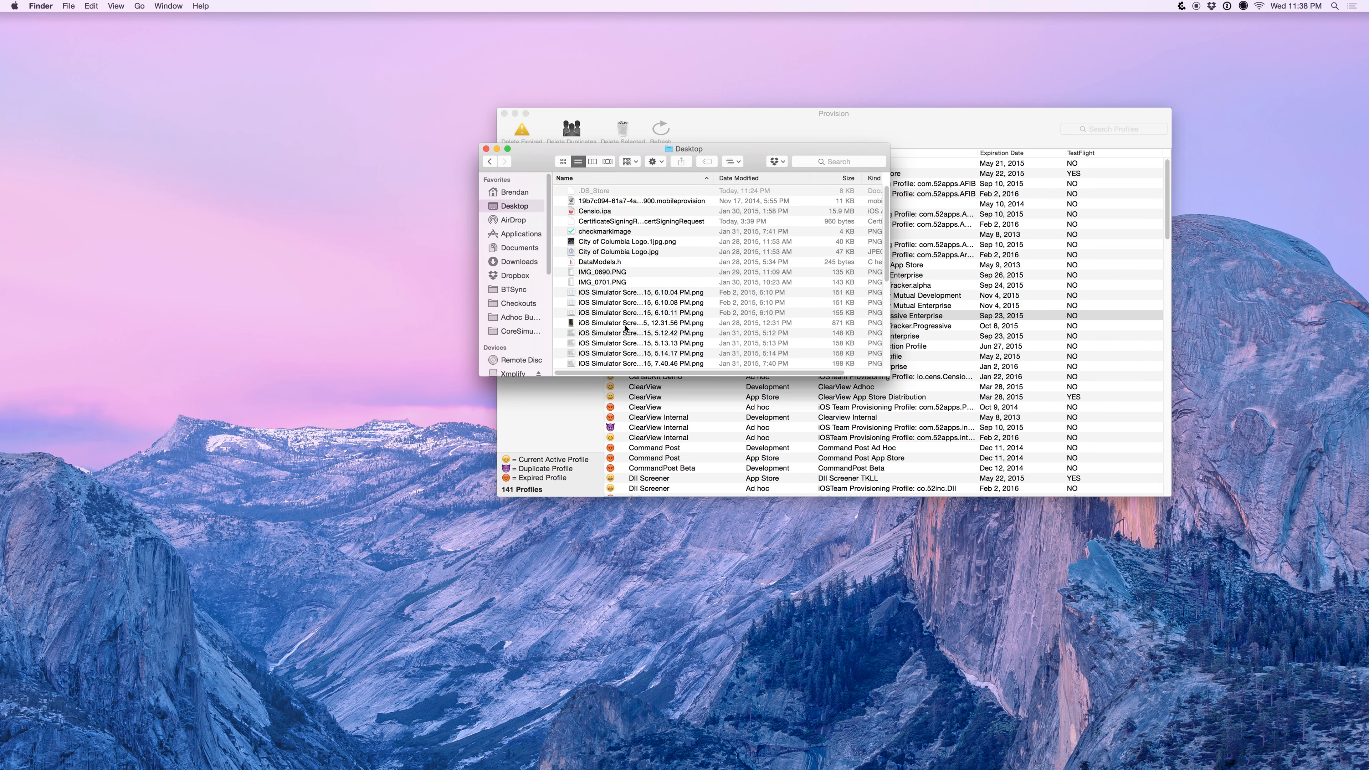
{"action": "left_click", "coordinate": [647, 202]}
{"action": "key", "text": "super+BackSpace"}
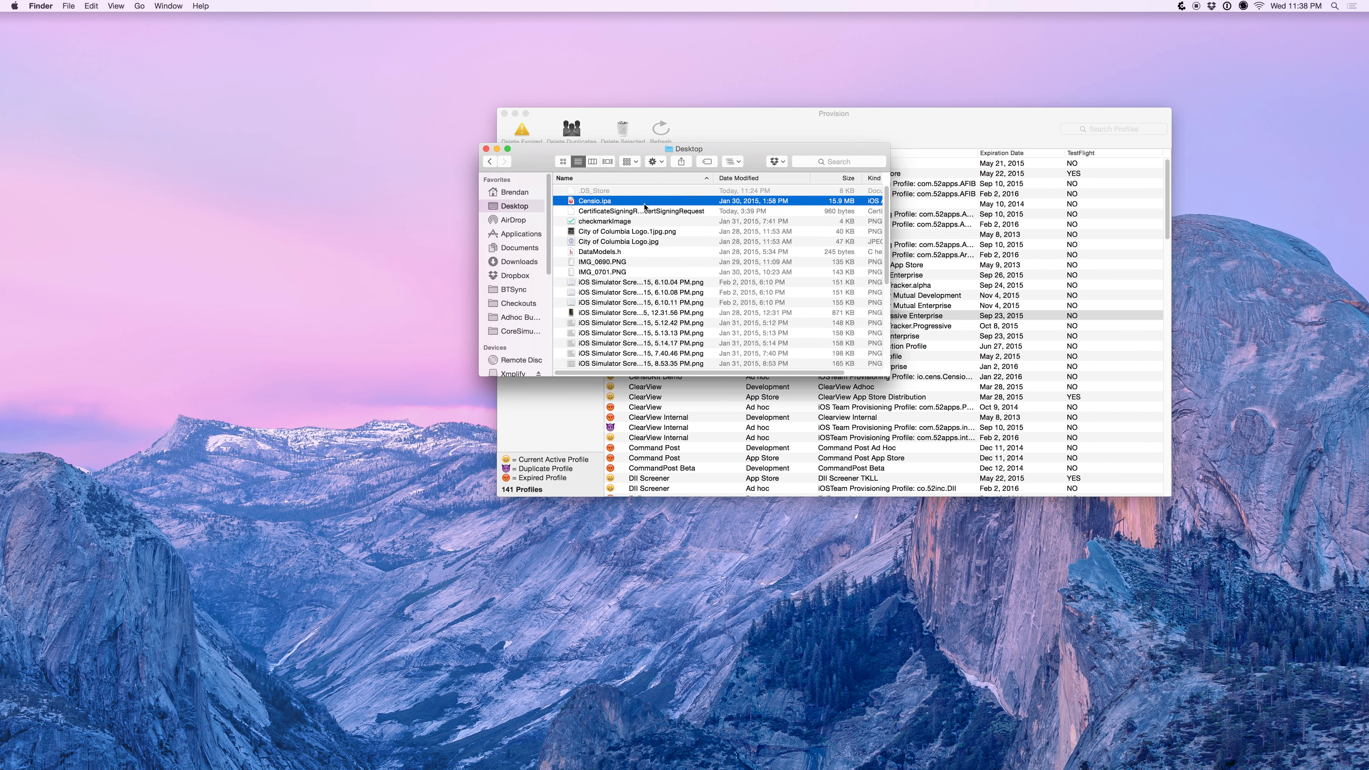
{"action": "left_click_drag", "start_coordinate": [754, 164], "coordinate": [468, 223]}
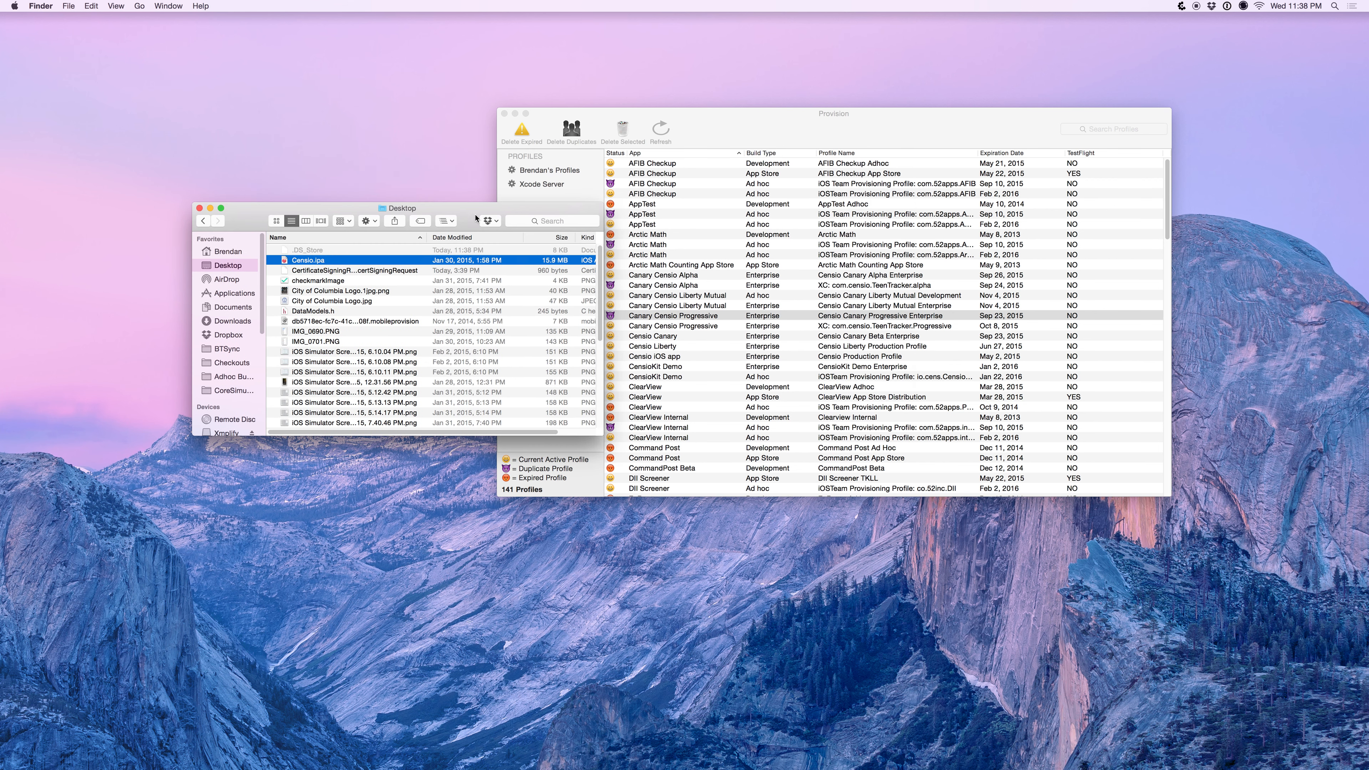
- Delete the selected Canary Censio Progressive Enterprise profile from Provision's list
{"action": "left_click", "coordinate": [726, 139]}
{"action": "key", "text": "BackSpace"}
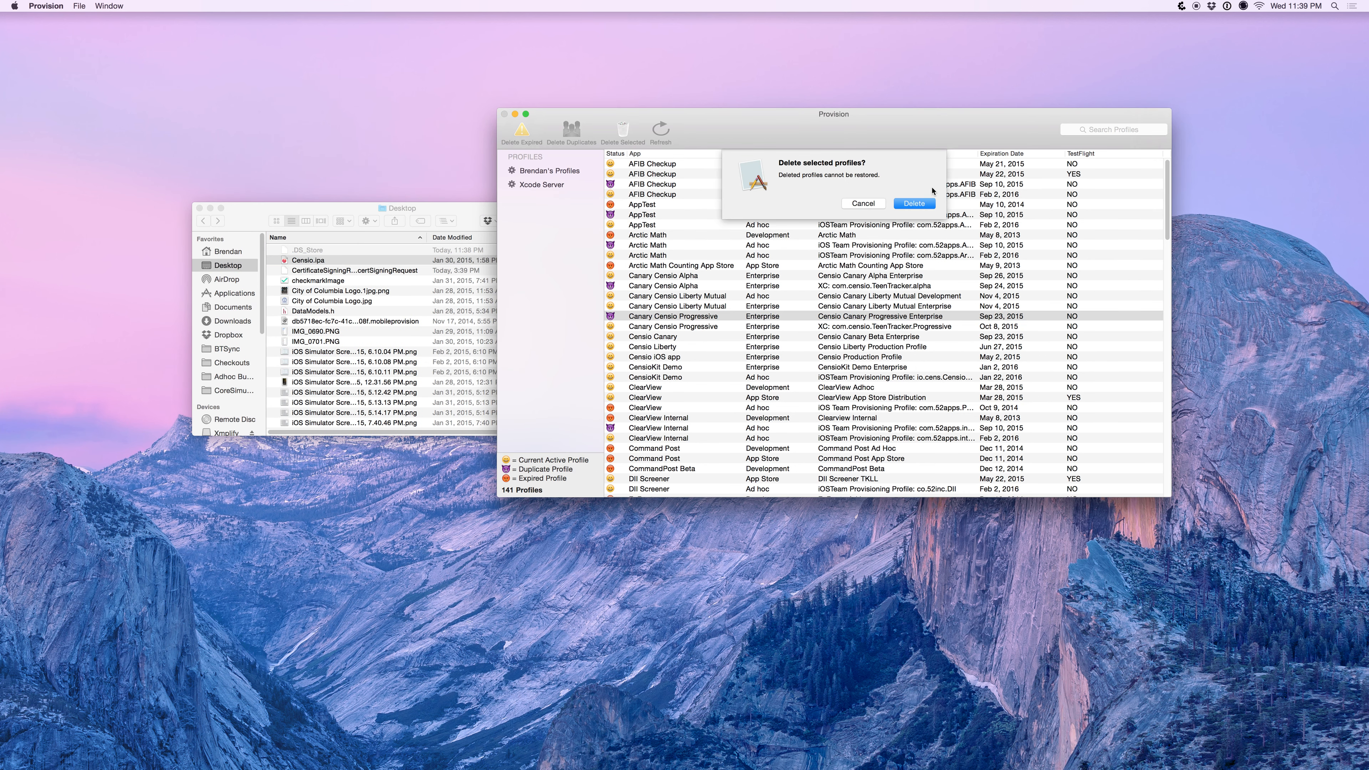
{"action": "left_click", "coordinate": [915, 203]}
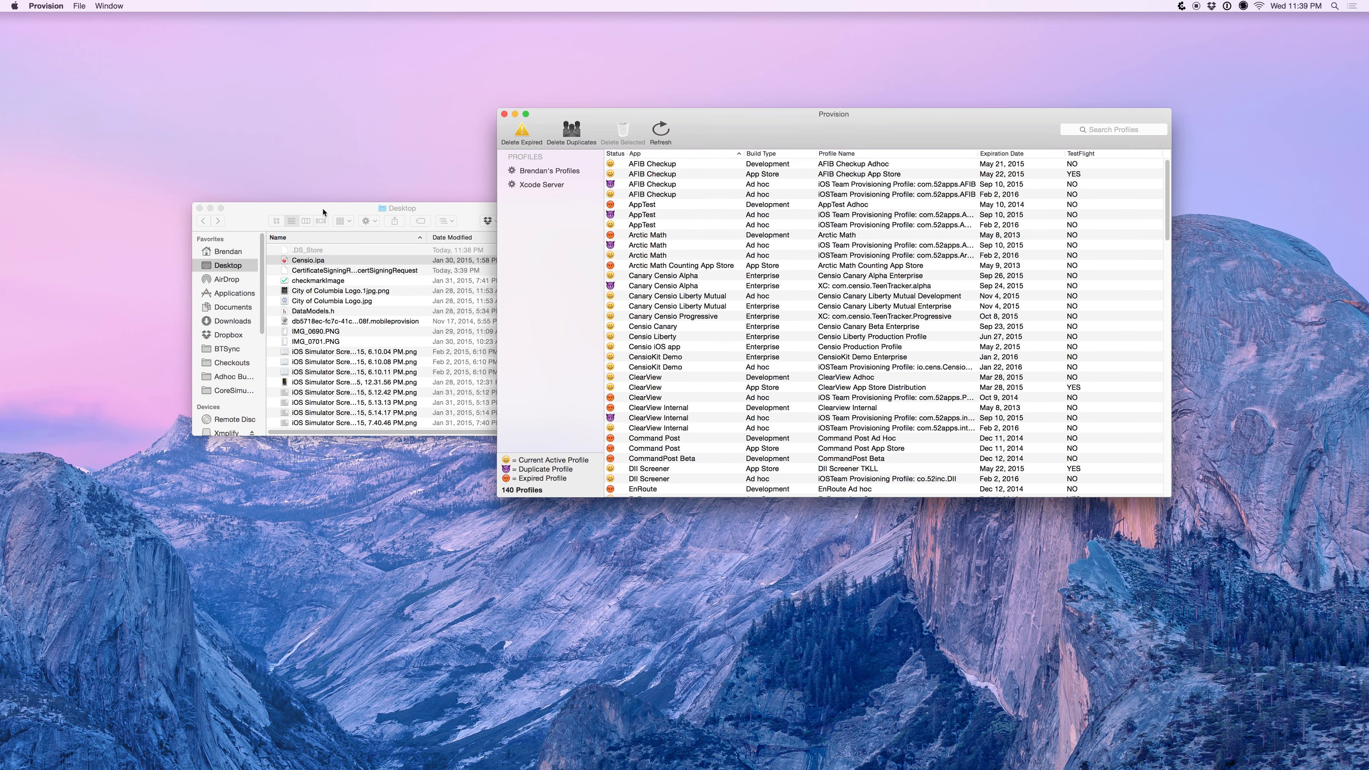
- Import the db5718ec mobileprovision file from the Desktop folder, accepting the older version, and select its restored entry
{"action": "left_click_drag", "start_coordinate": [343, 324], "coordinate": [792, 345]}
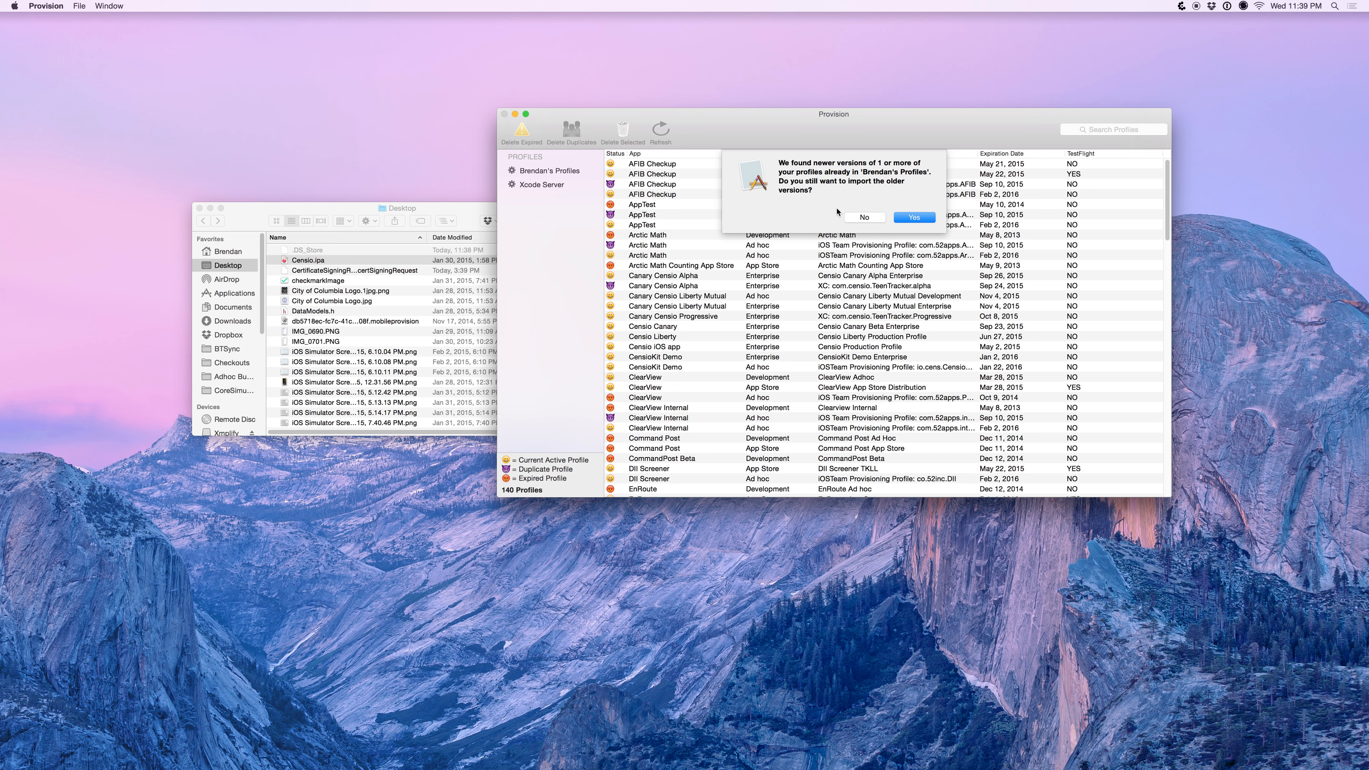
{"action": "left_click", "coordinate": [898, 216]}
{"action": "left_click", "coordinate": [642, 318]}
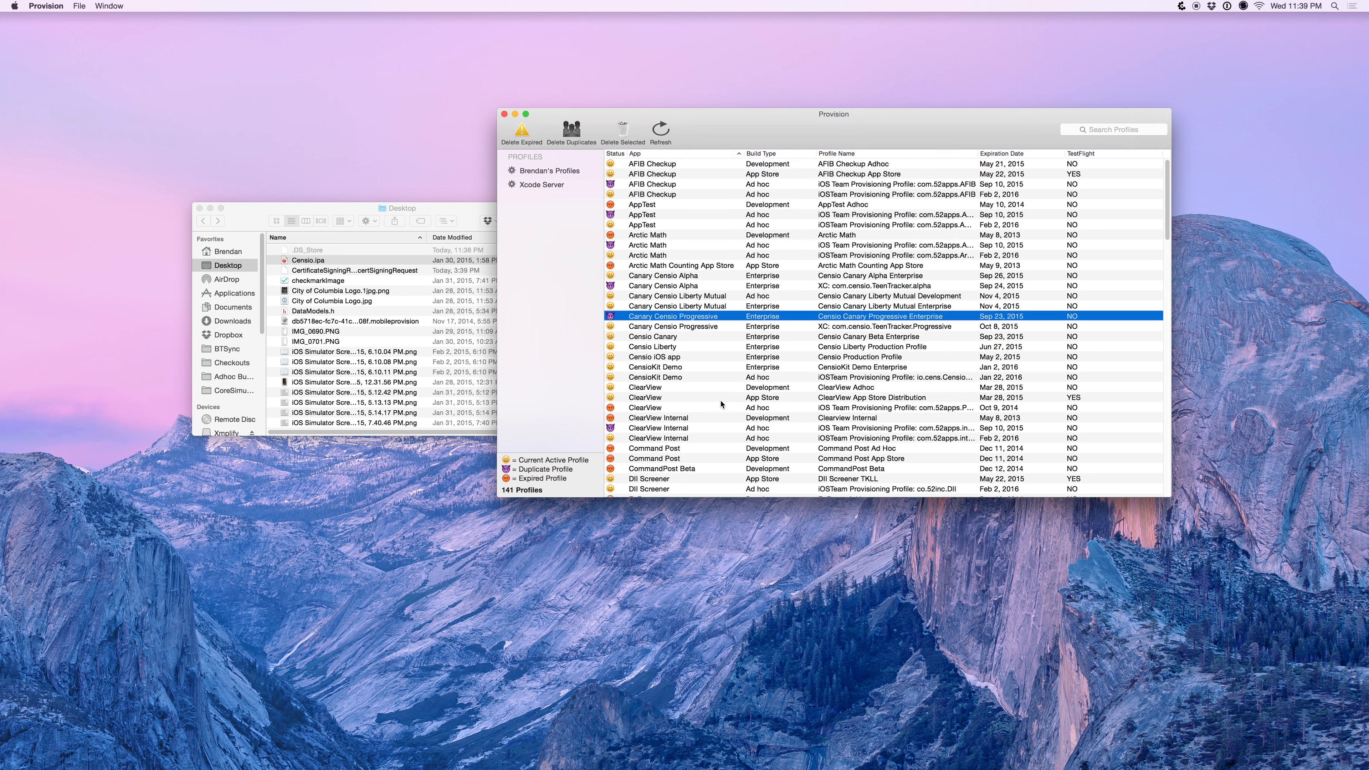
- Delete all duplicate profiles, keeping the most recent per configuration, and all expired profiles
{"action": "left_click", "coordinate": [571, 133]}
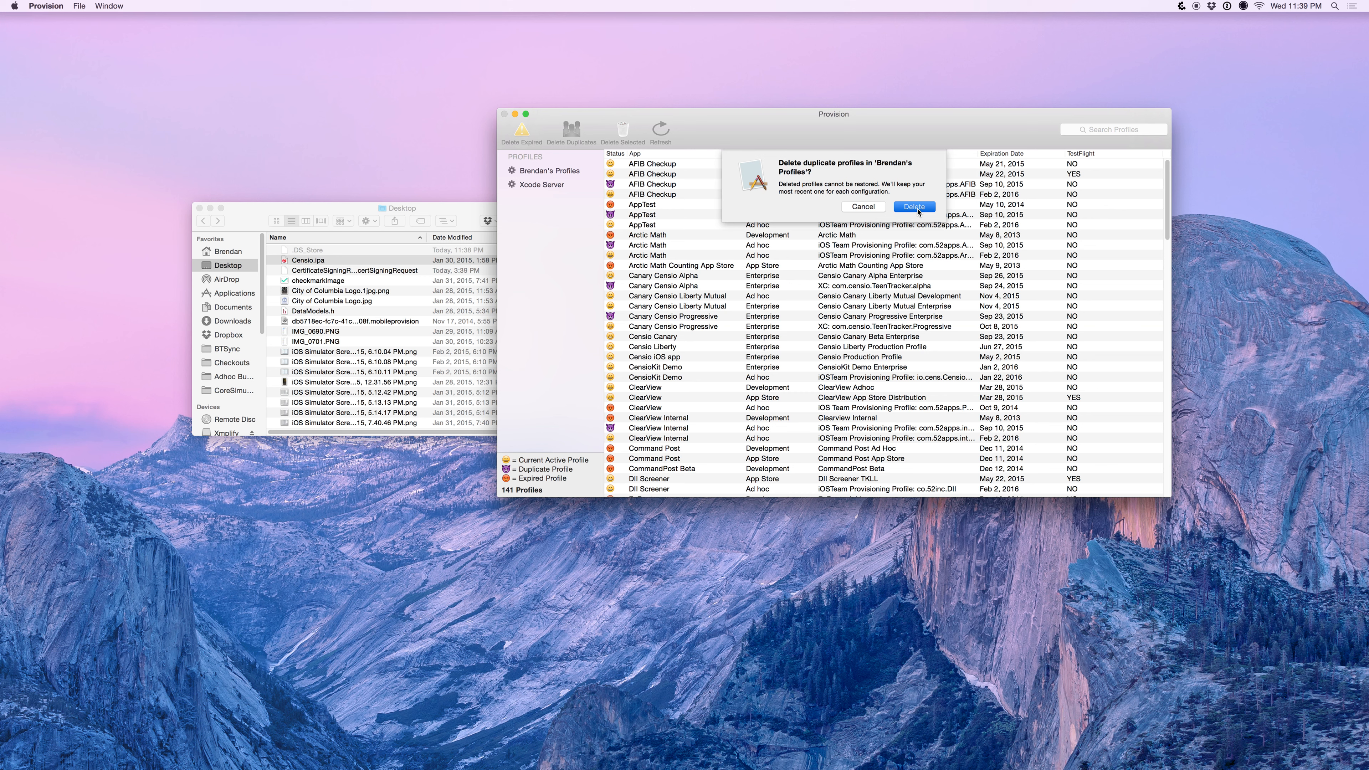
{"action": "left_click", "coordinate": [915, 210]}
{"action": "left_click", "coordinate": [522, 132]}
{"action": "left_click", "coordinate": [915, 203]}
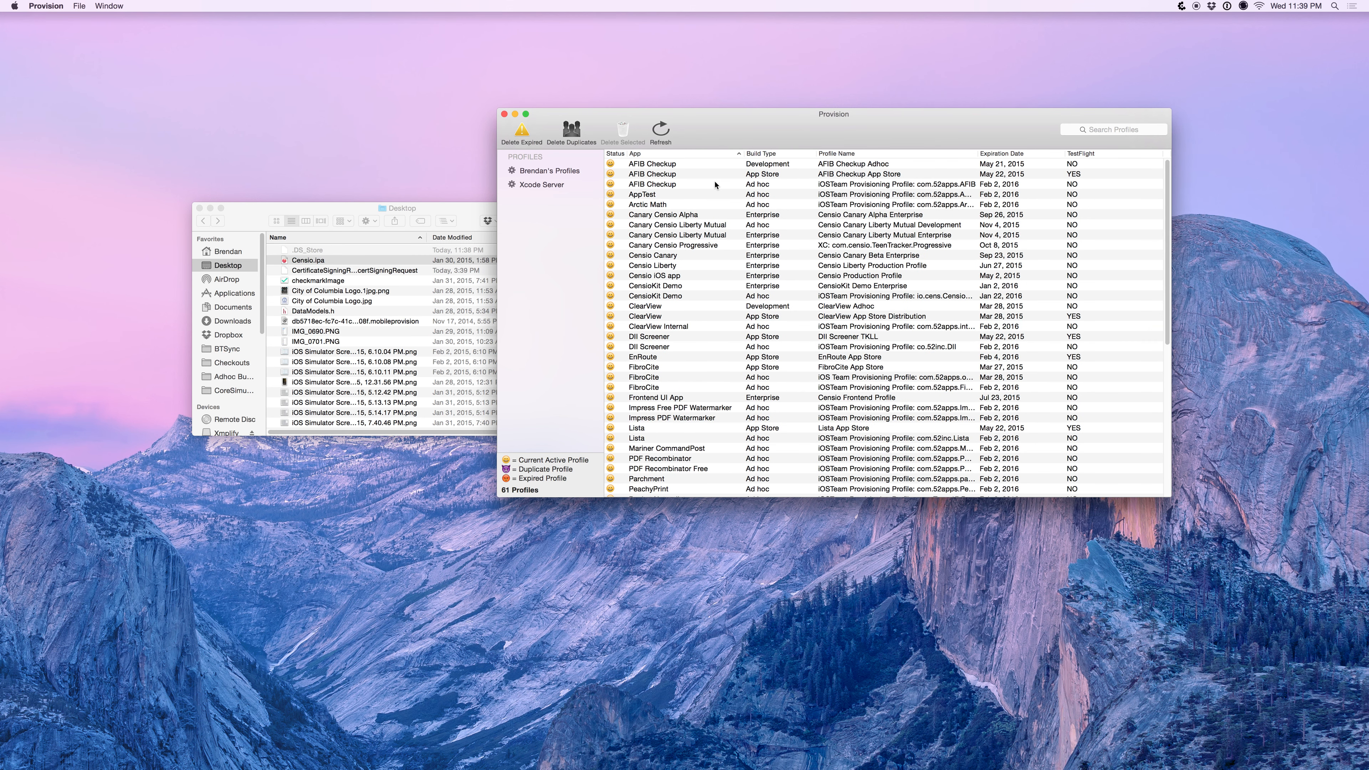
- View the Xcode Server profiles, close the Finder window, and return to the personal profiles list
{"action": "left_click", "coordinate": [560, 187]}
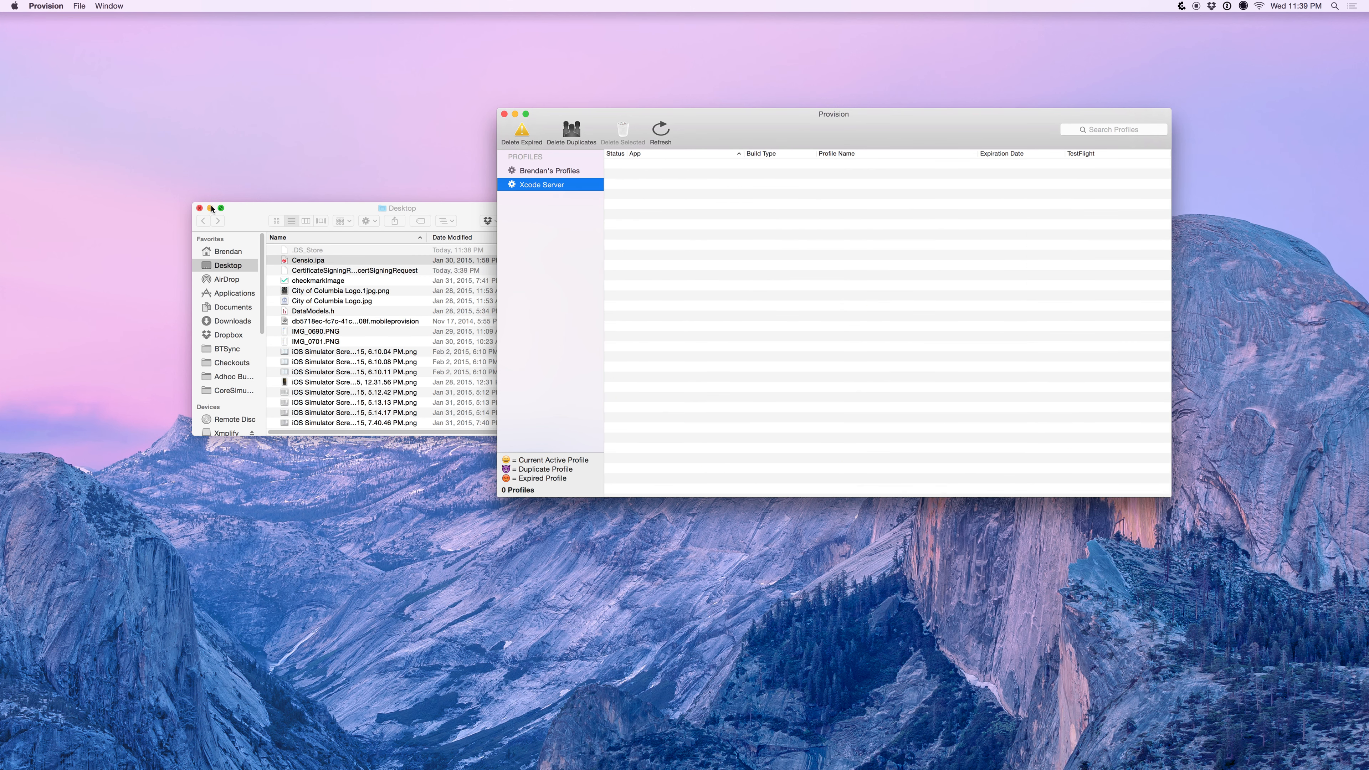
{"action": "left_click", "coordinate": [200, 208]}
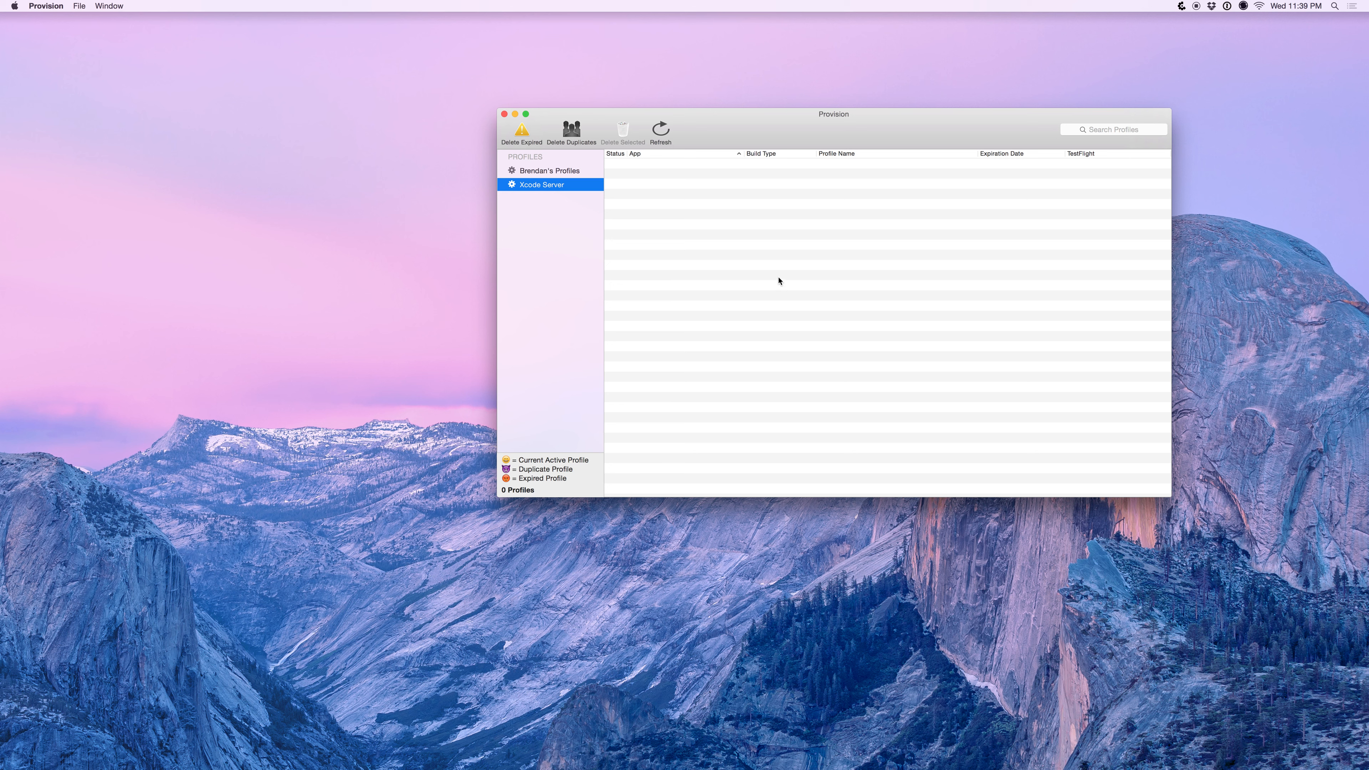
{"action": "left_click", "coordinate": [545, 172]}
- Delete the three FibroCite profiles from the list together
{"action": "left_click_drag", "start_coordinate": [671, 388], "coordinate": [809, 367]}
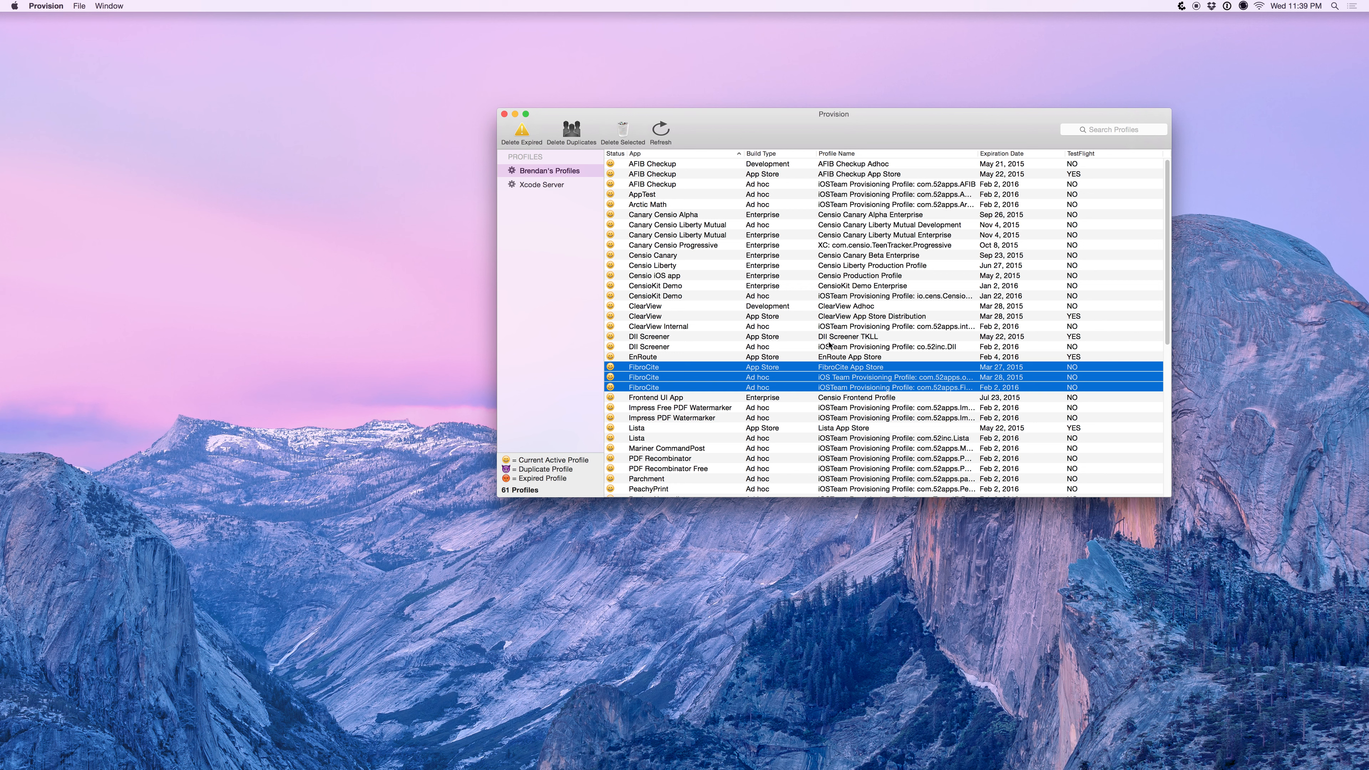
{"action": "key", "text": "BackSpace"}
{"action": "left_click", "coordinate": [913, 203]}
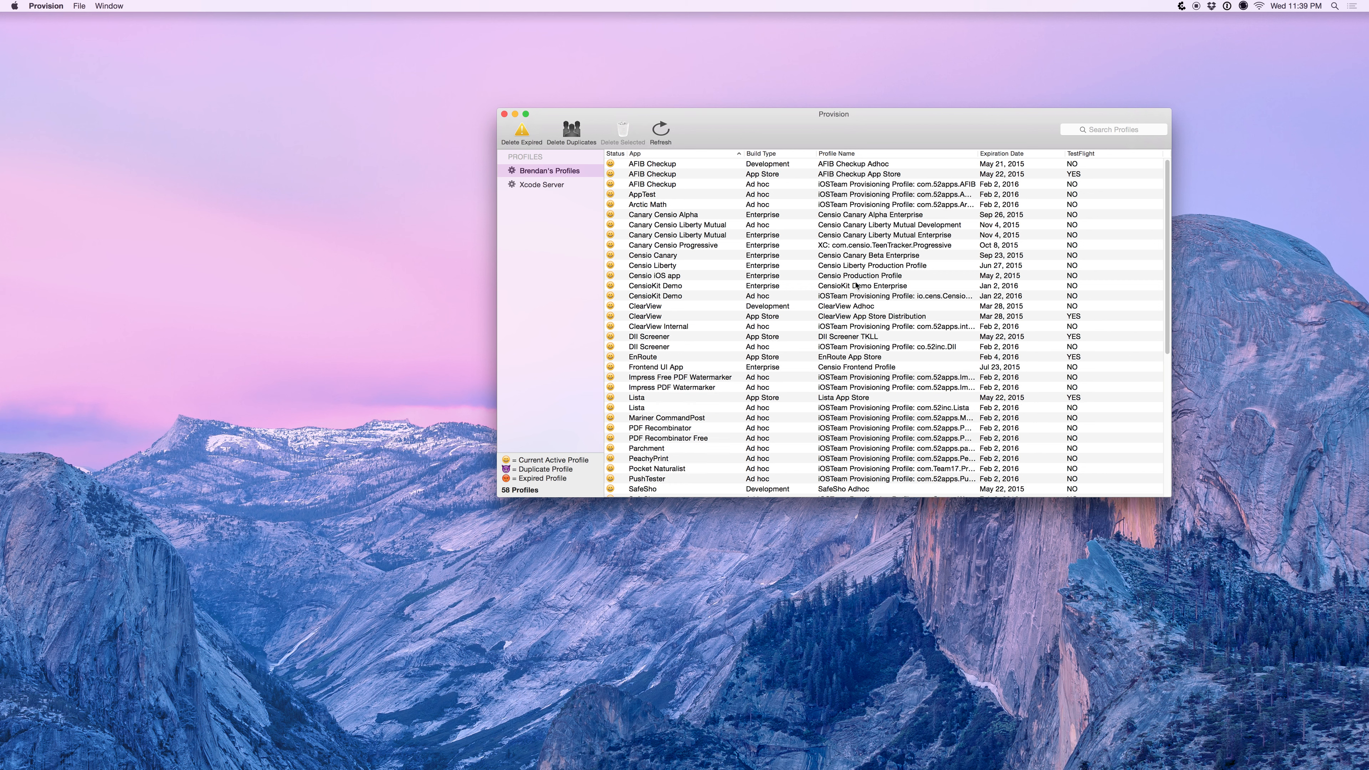
- Review the full list of remaining profiles from start to end
{"action": "scroll", "coordinate": [901, 311], "scroll_direction": "down", "scroll_amount": 10}
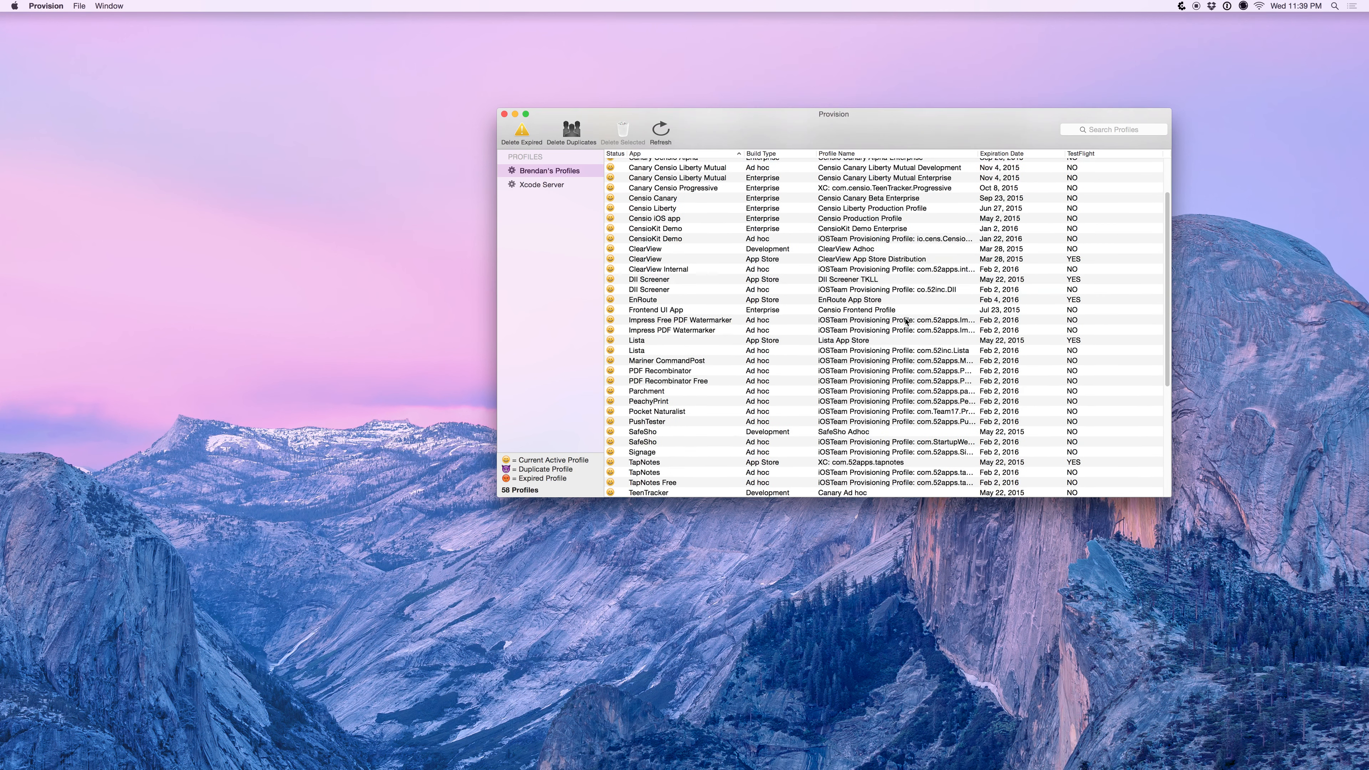
{"action": "left_click_drag", "start_coordinate": [886, 143], "coordinate": [823, 152]}
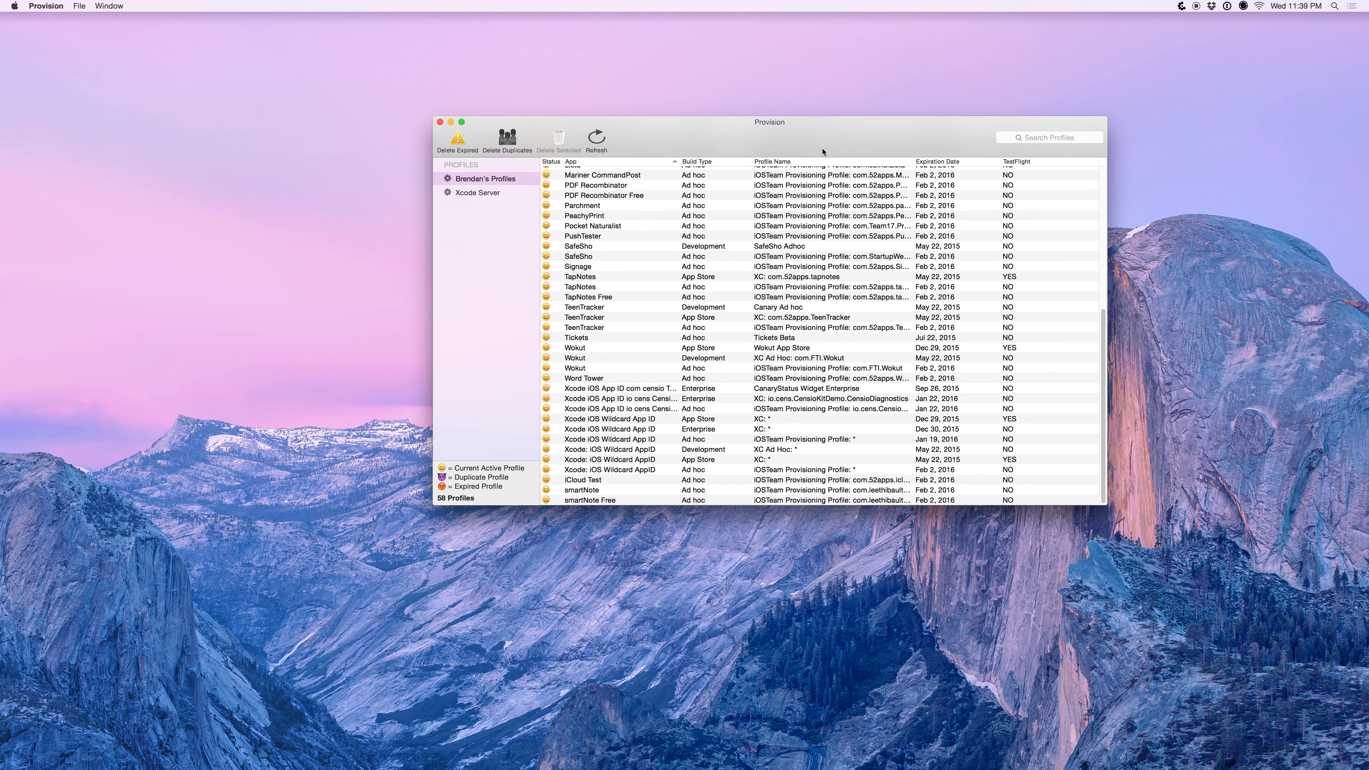
{"action": "scroll", "coordinate": [719, 418], "scroll_direction": "up", "scroll_amount": 10}
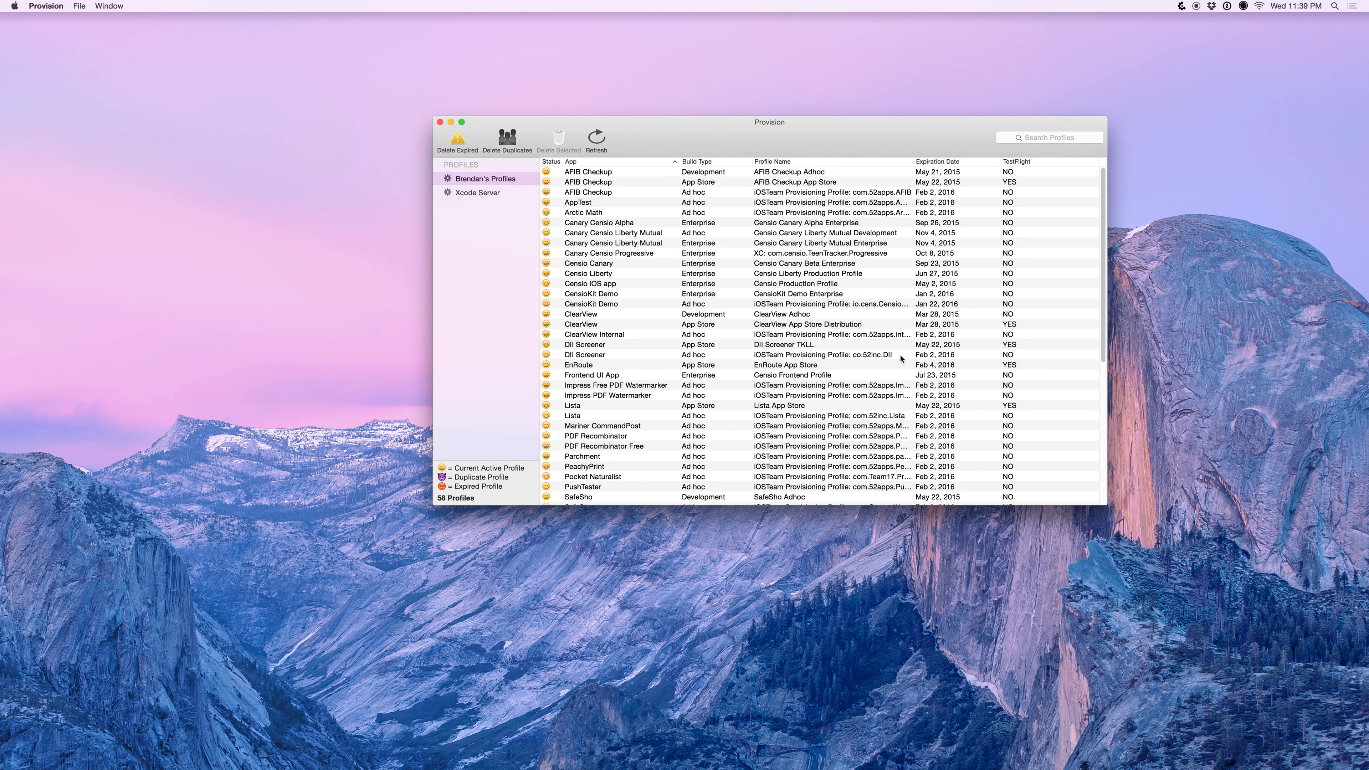
{"action": "left_click_drag", "start_coordinate": [698, 147], "coordinate": [680, 164]}
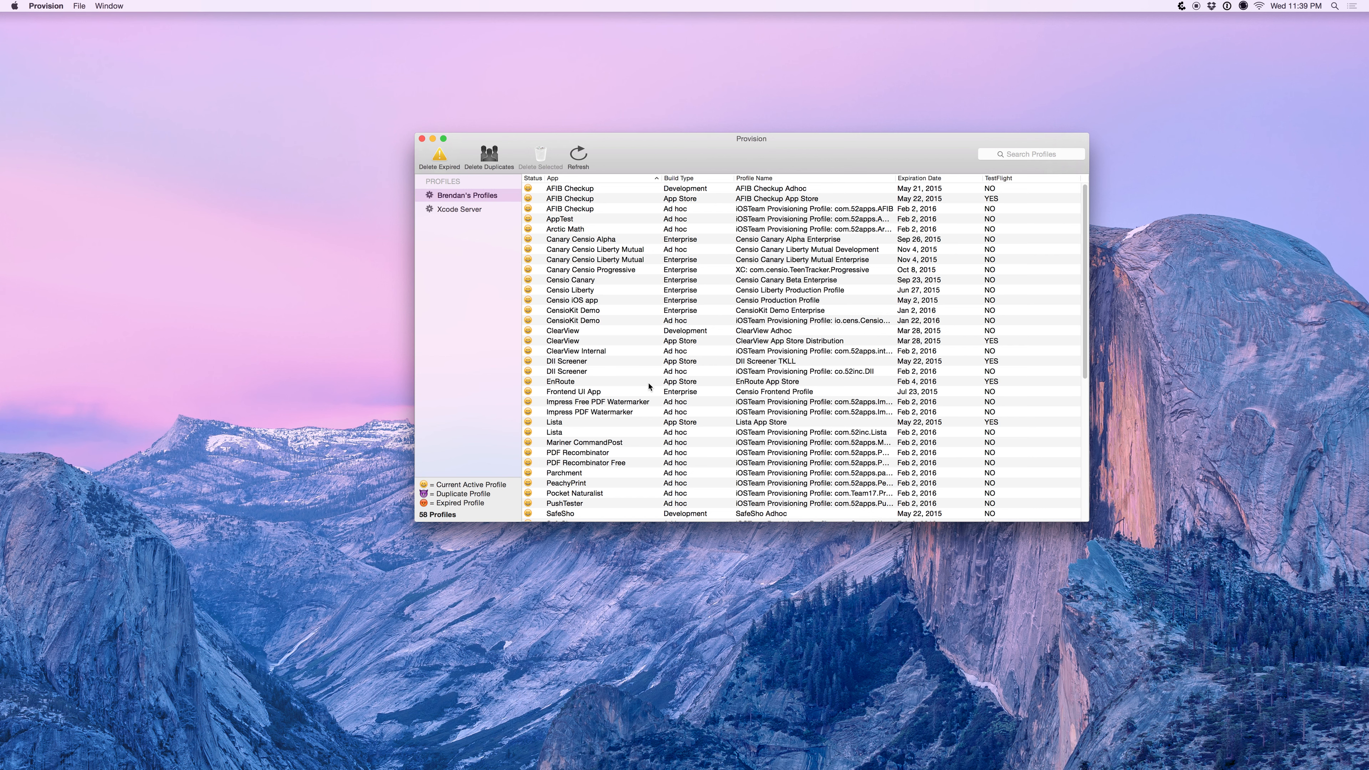
{"action": "scroll", "coordinate": [650, 386], "scroll_direction": "down", "scroll_amount": 10}
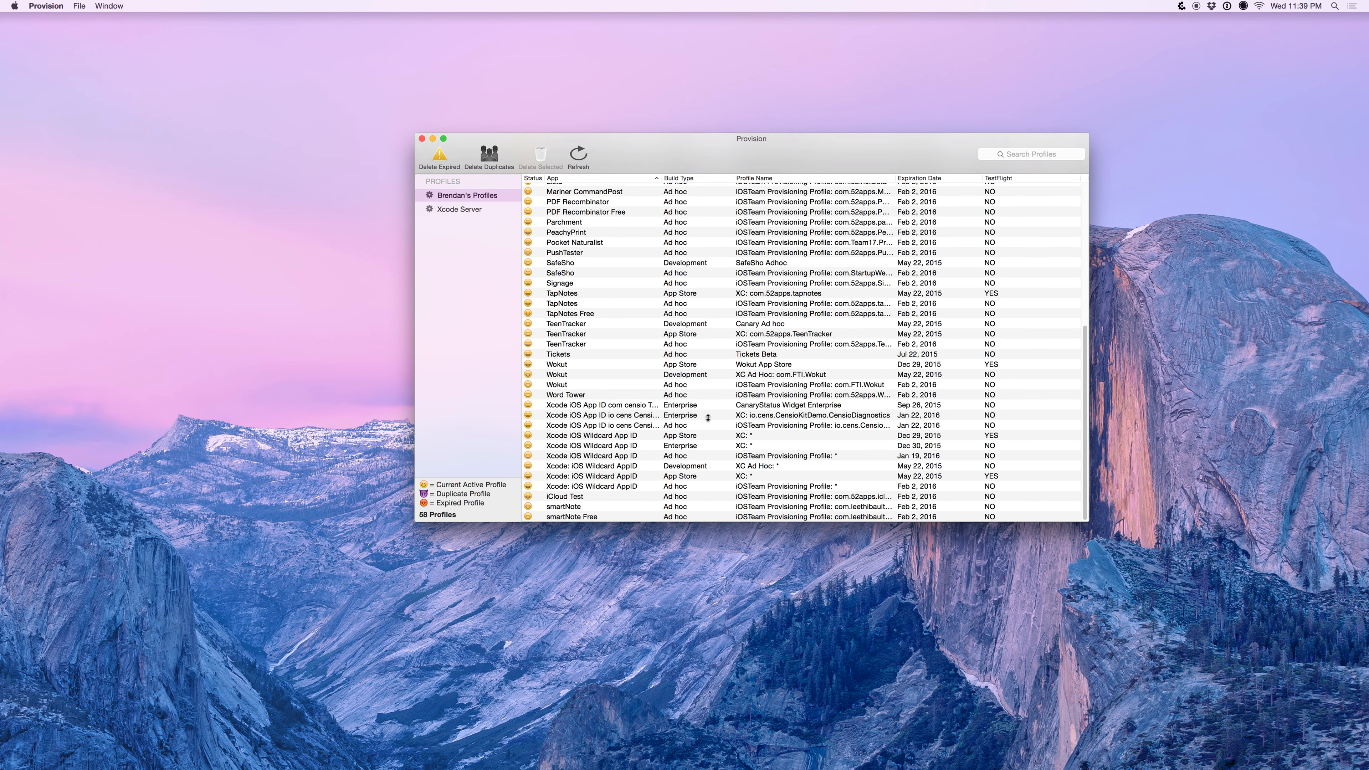
{"action": "scroll", "coordinate": [691, 393], "scroll_direction": "up", "scroll_amount": 10}
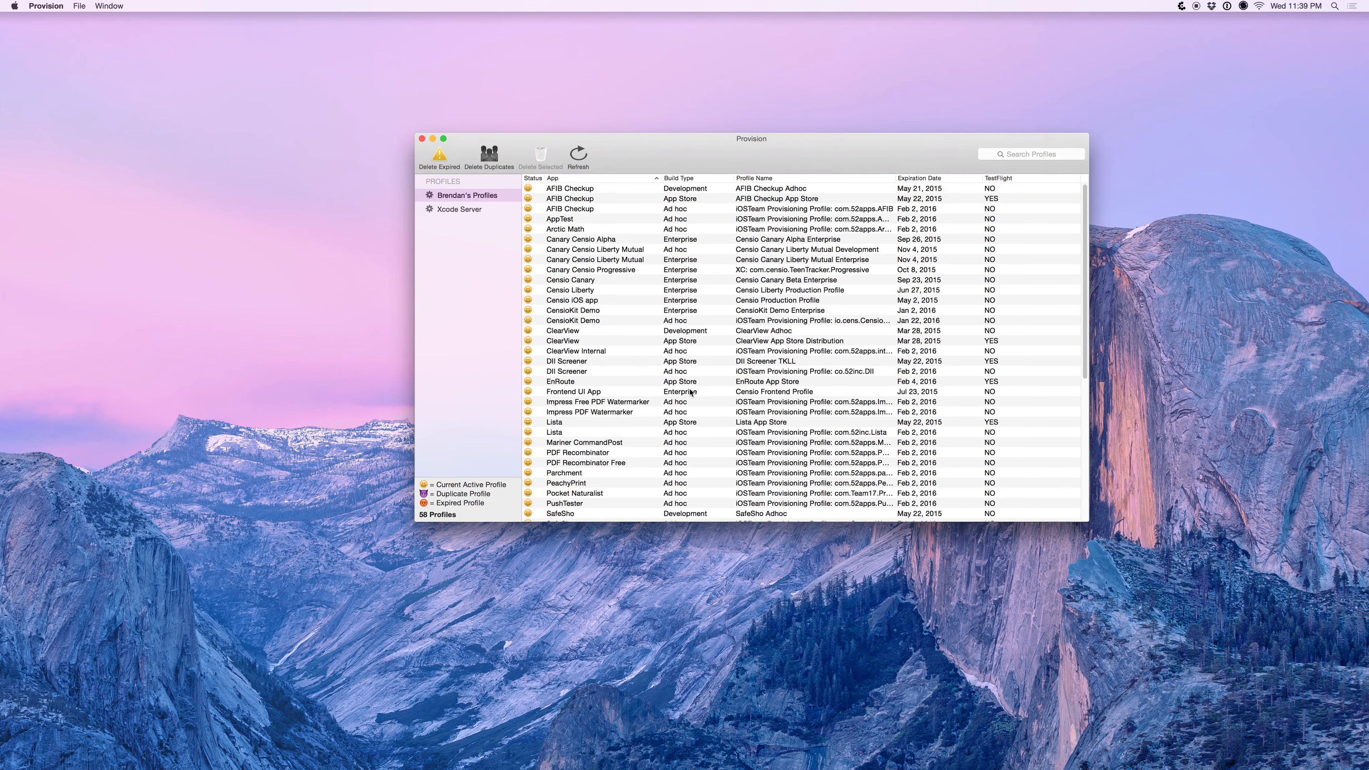
{"action": "scroll", "coordinate": [691, 391], "scroll_direction": "down", "scroll_amount": 10}
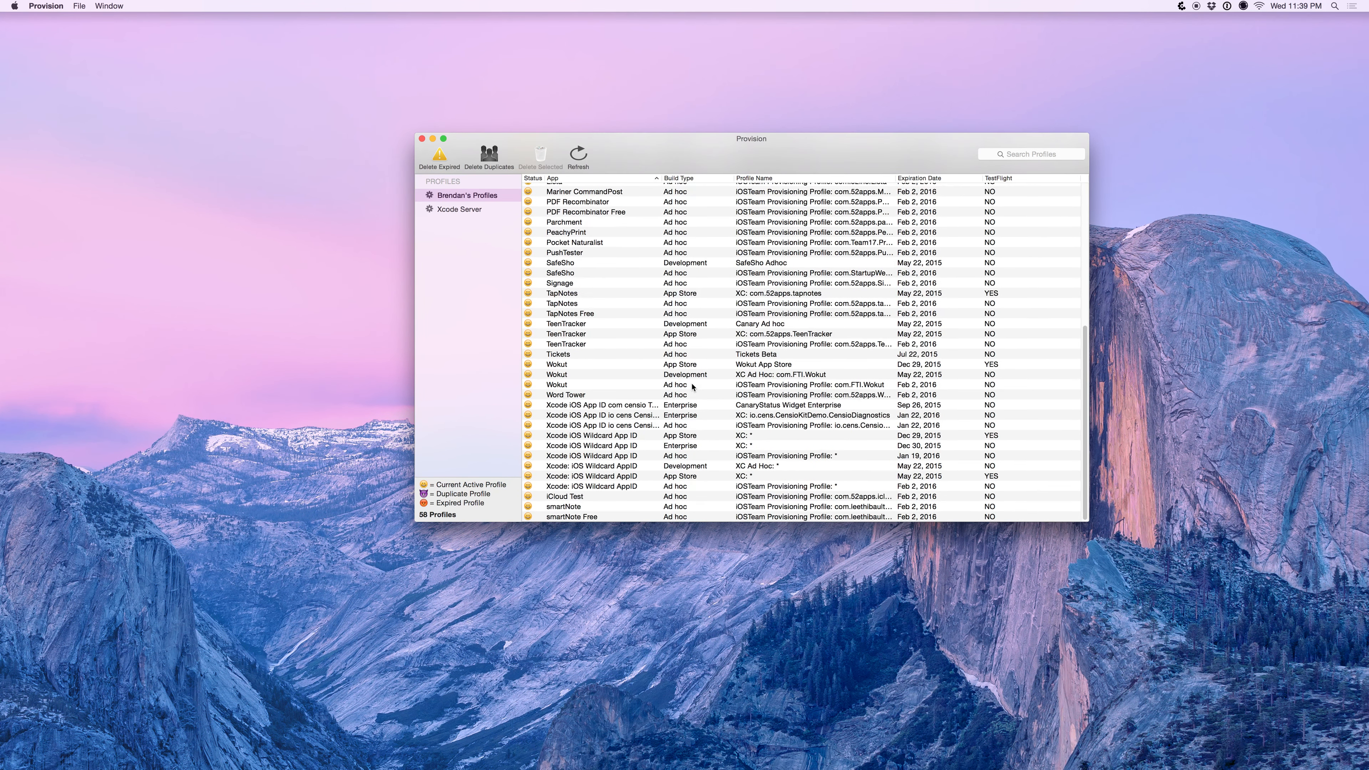
{"action": "scroll", "coordinate": [694, 389], "scroll_direction": "up", "scroll_amount": 10}
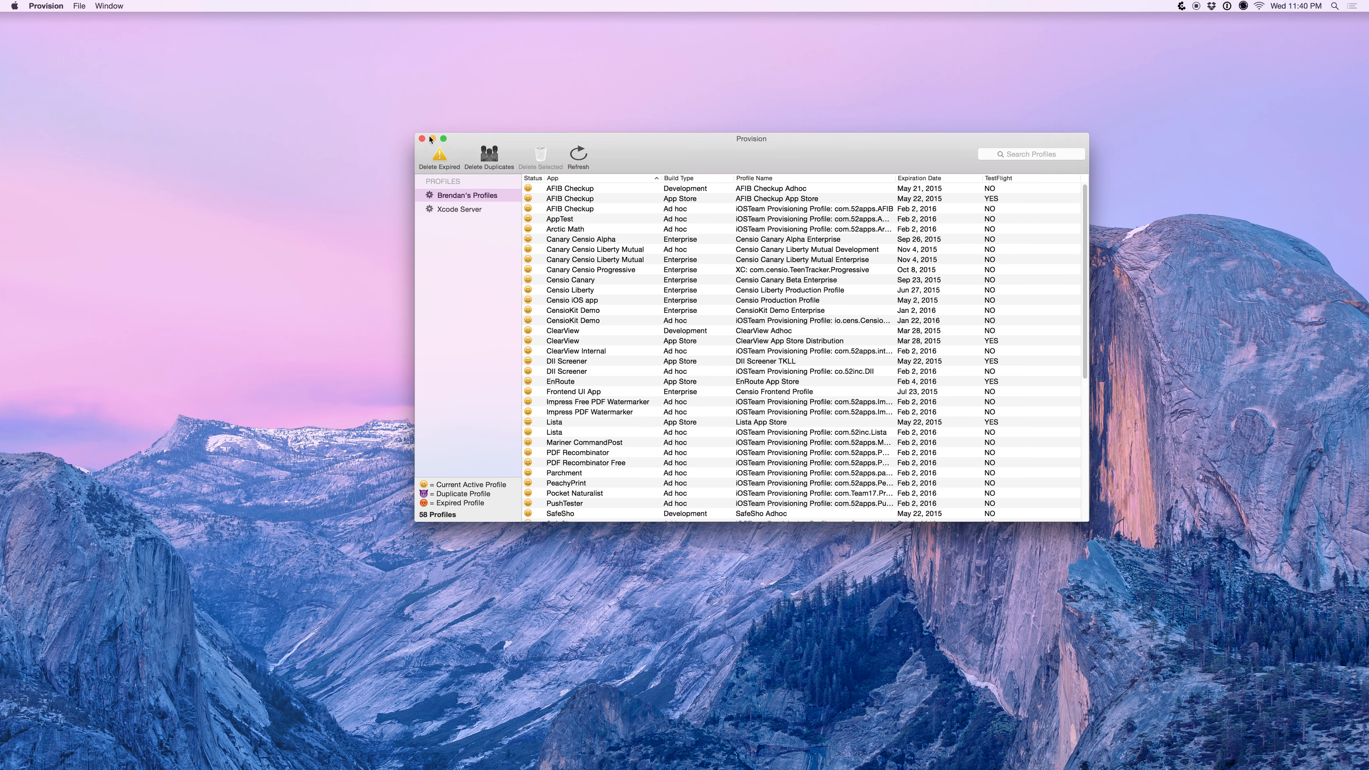
{"action": "left_click", "coordinate": [434, 468]}
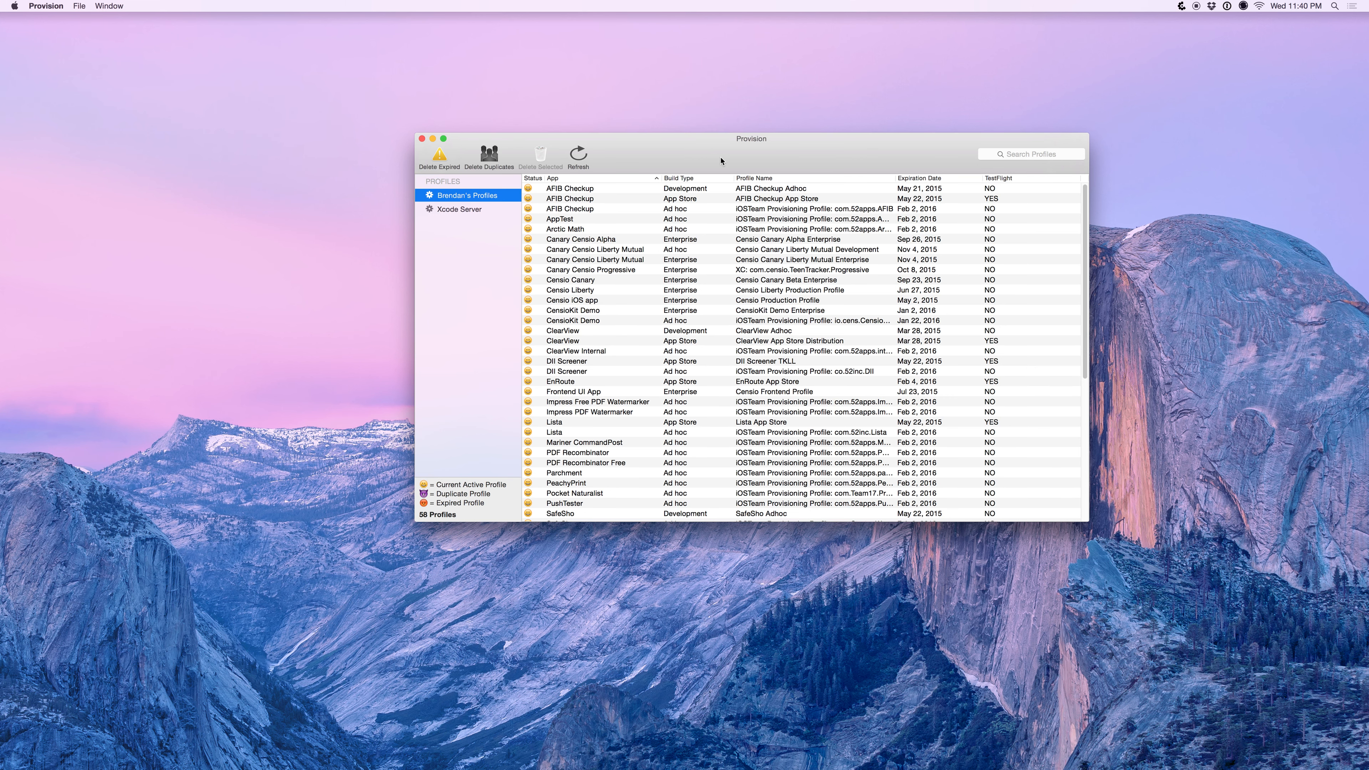
{"action": "left_click_drag", "start_coordinate": [721, 161], "coordinate": [703, 162]}
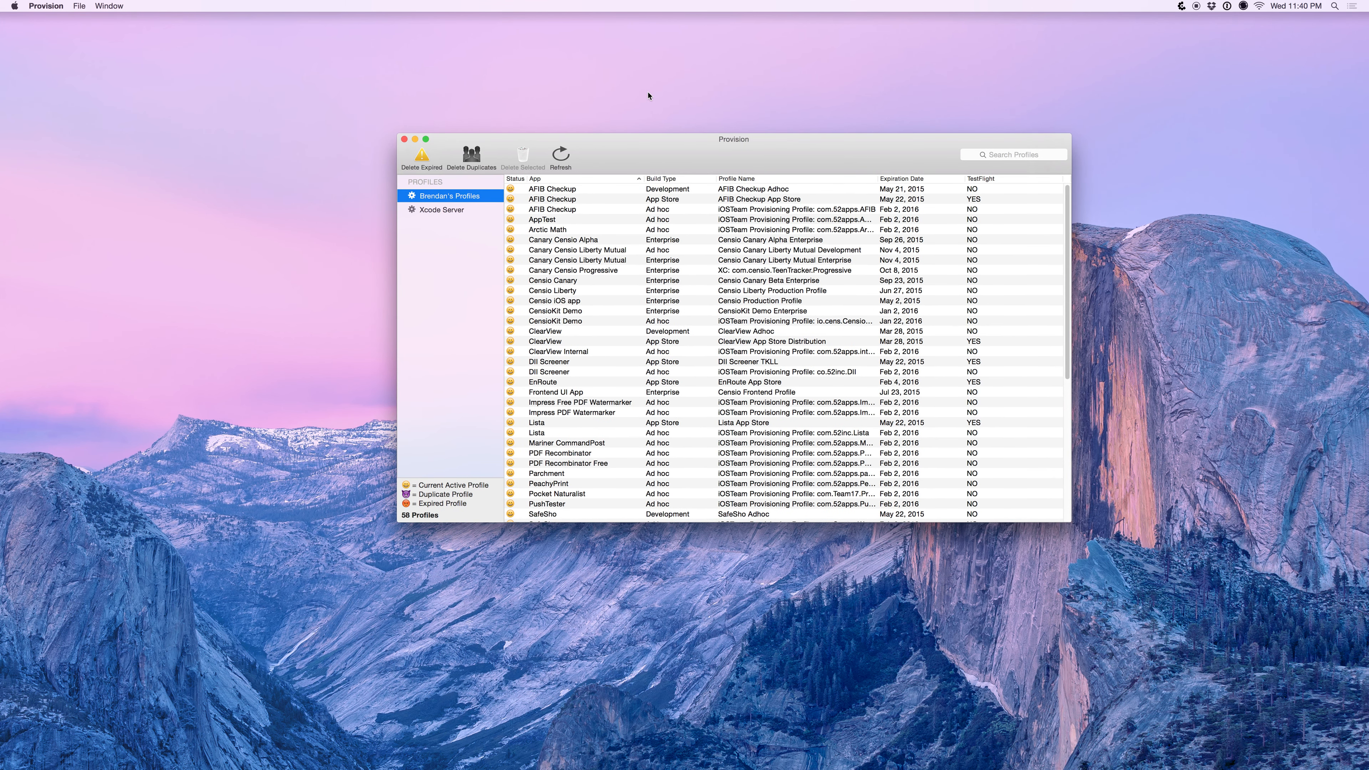